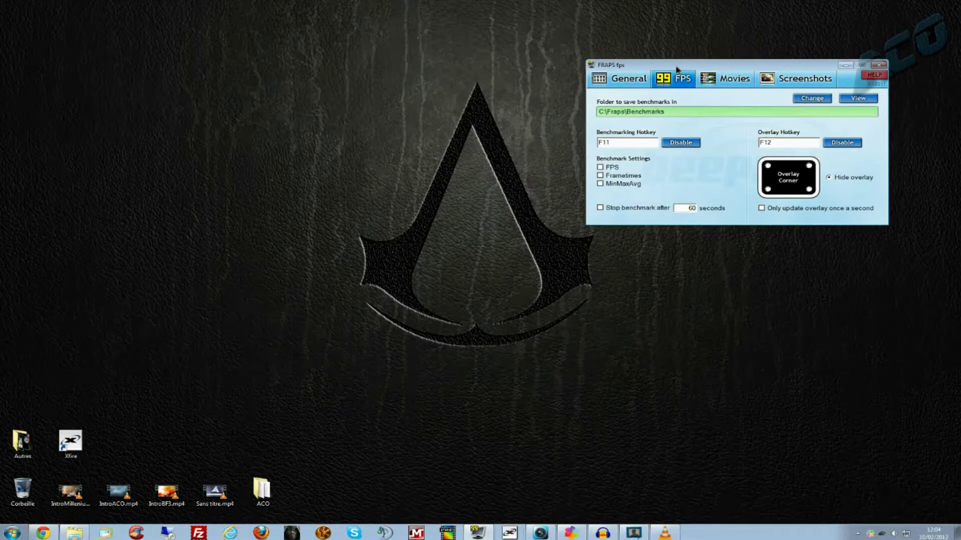
# Step: Look over the Fraps movie and screenshot settings, finishing on the movie capture settings
pyautogui.moveTo(677, 69); pyautogui.dragTo(596, 56)
pyautogui.click(651, 69)
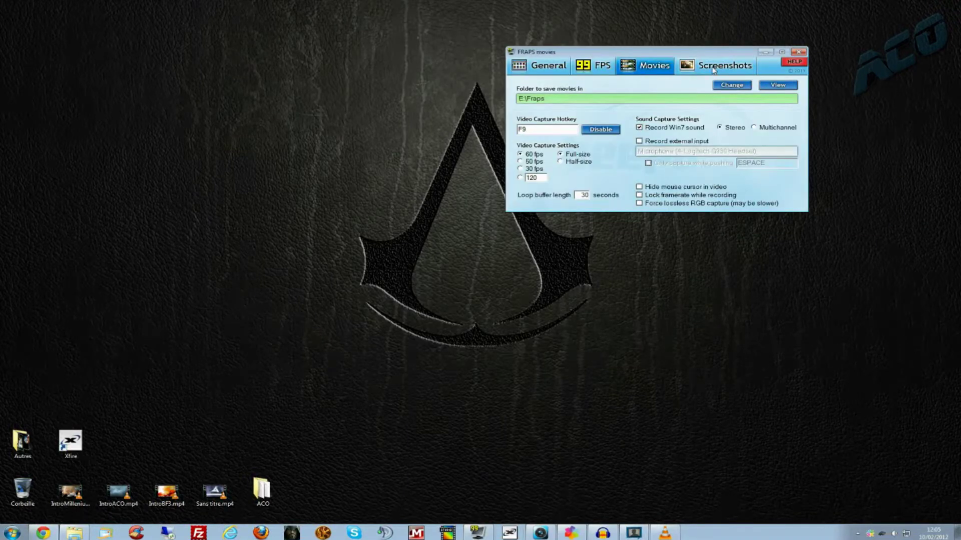
pyautogui.click(715, 69)
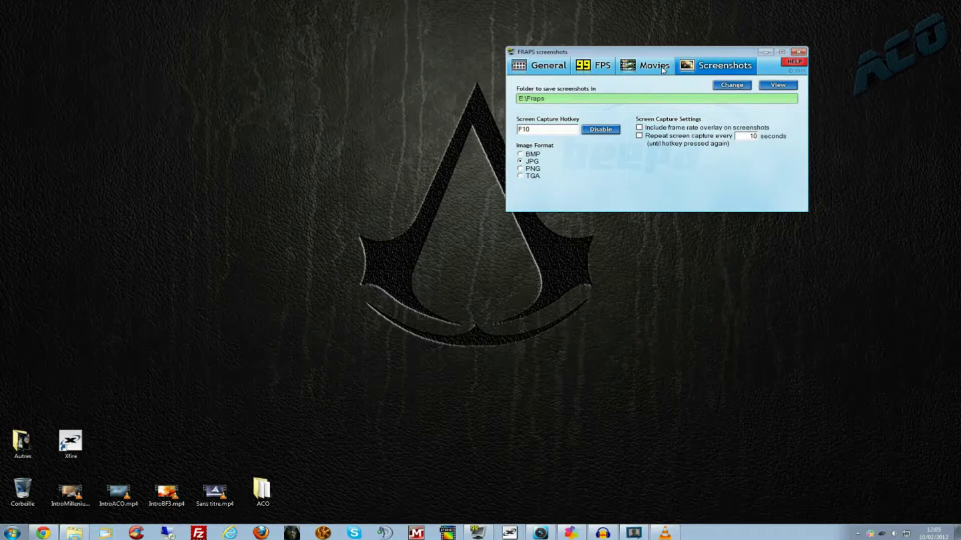
pyautogui.click(663, 70)
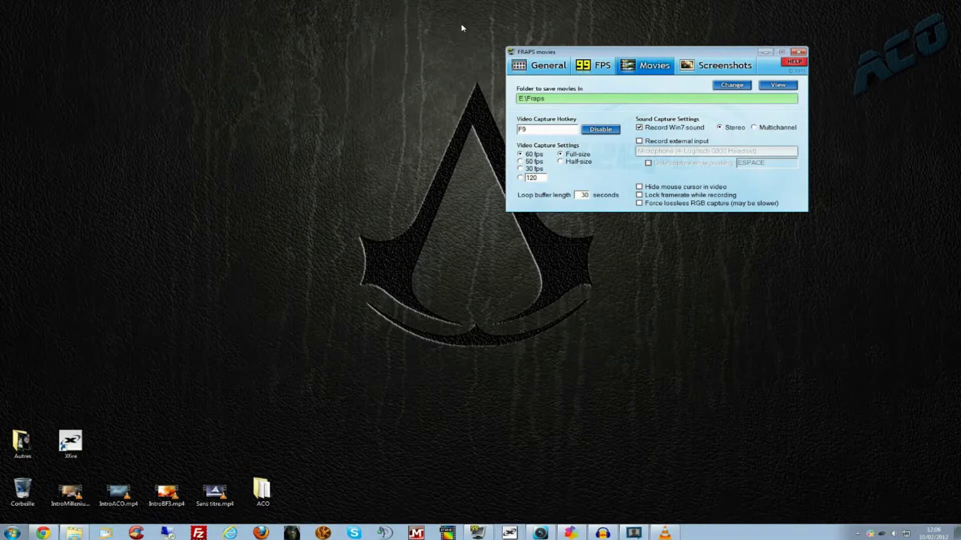
# Step: Switch the Fraps video capture rate to 30 fps and back to 60 fps
pyautogui.click(522, 170)
pyautogui.click(520, 155)
pyautogui.moveTo(648, 55); pyautogui.dragTo(445, 28)
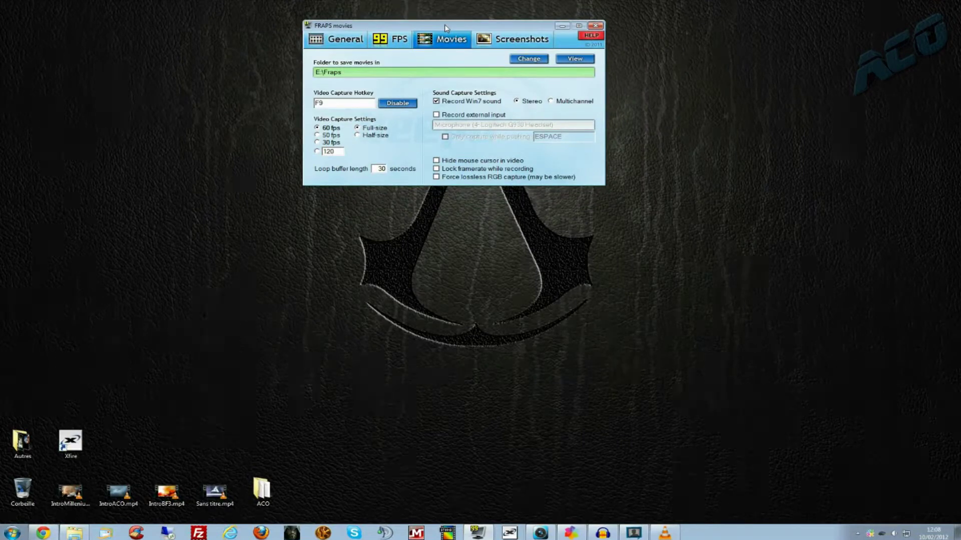
# Step: Review the Fraps screenshot capture settings and minimize the Fraps window
pyautogui.click(503, 41)
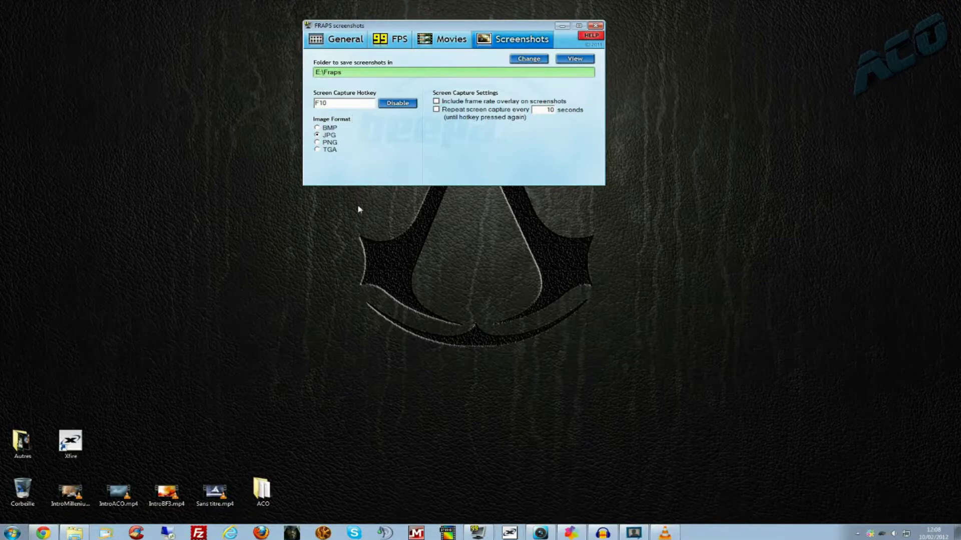
pyautogui.click(561, 25)
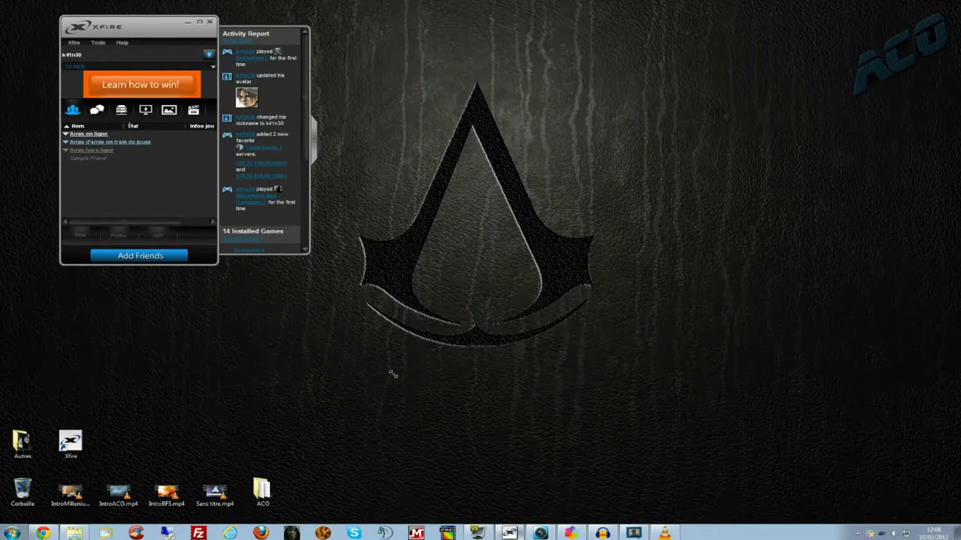
# Step: Enlarge the Xfire window and show the video capture settings in its options
pyautogui.moveTo(393, 374); pyautogui.dragTo(385, 368)
pyautogui.click(99, 43)
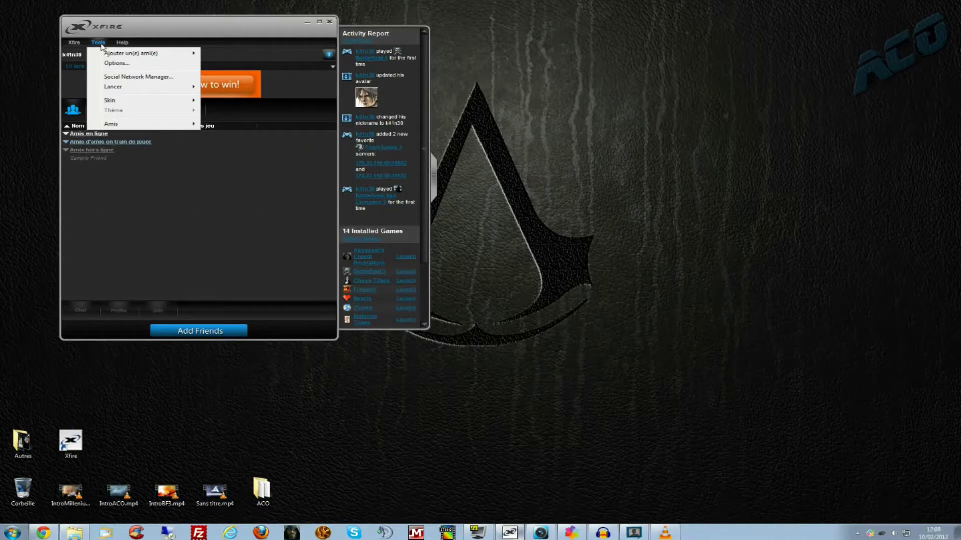
pyautogui.click(118, 63)
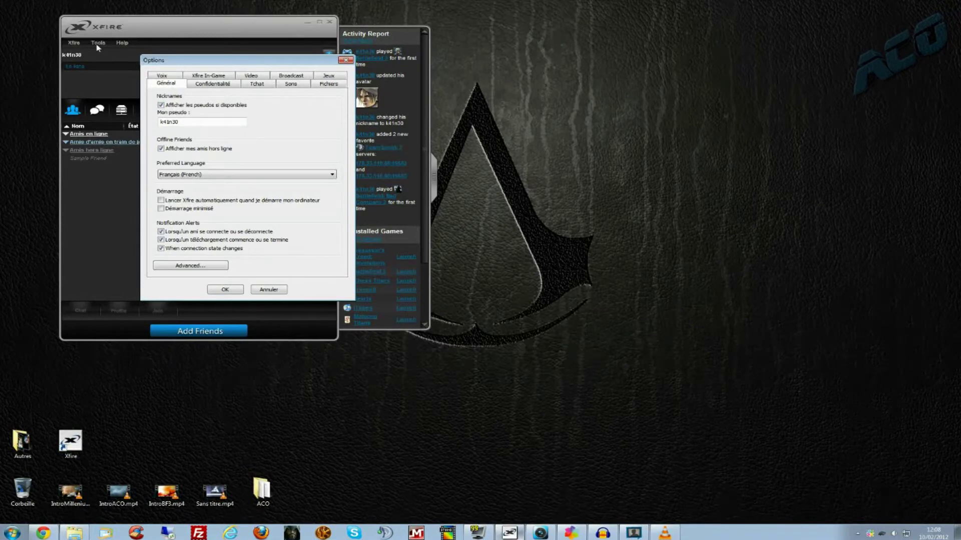
pyautogui.click(251, 77)
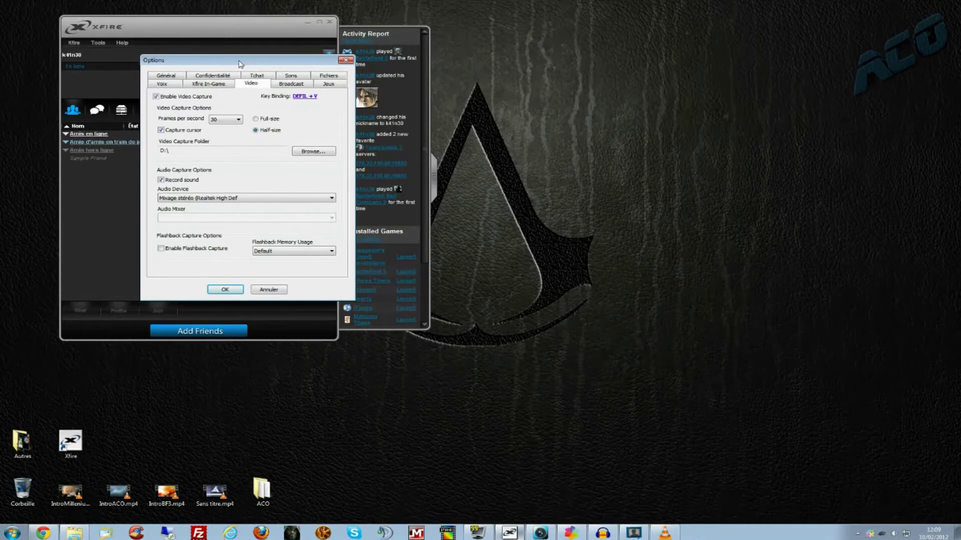
pyautogui.moveTo(239, 63); pyautogui.dragTo(352, 13)
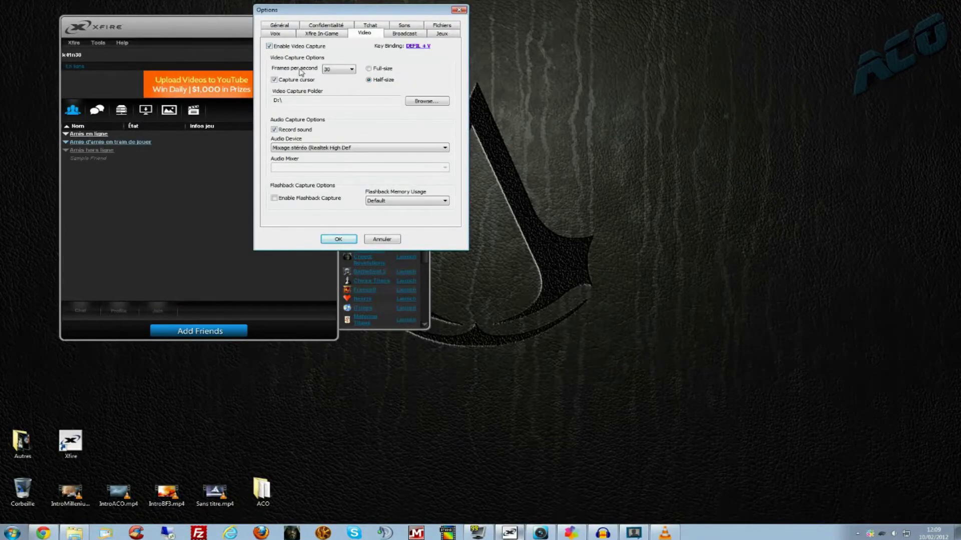
# Step: Check the available capture frame rates and choose Mixage stéréo (Realtek High Def) as the audio device
pyautogui.click(346, 71)
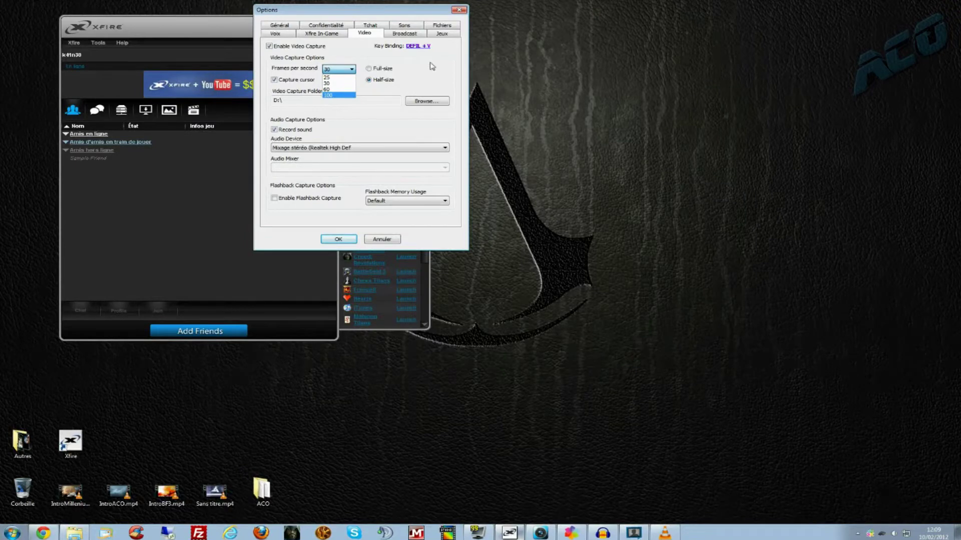
pyautogui.click(338, 56)
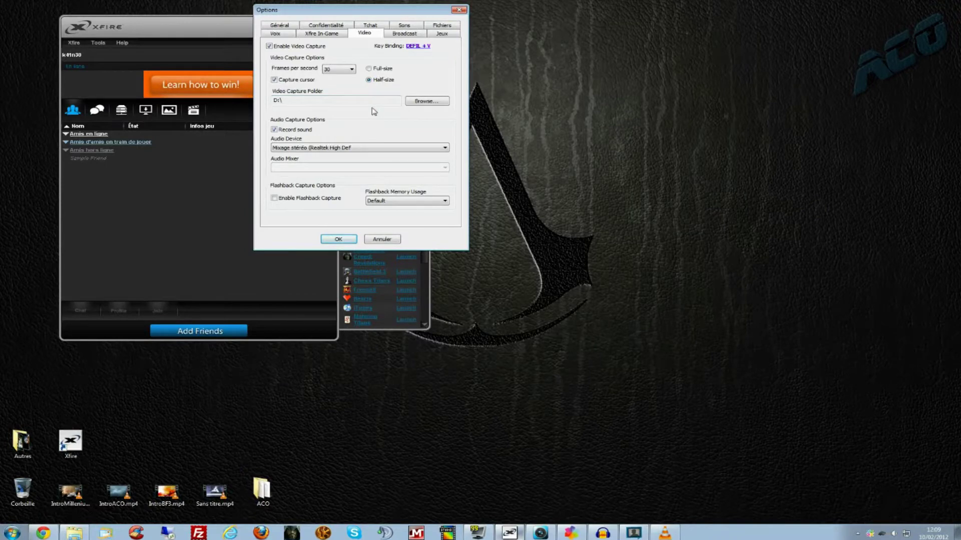
pyautogui.click(283, 149)
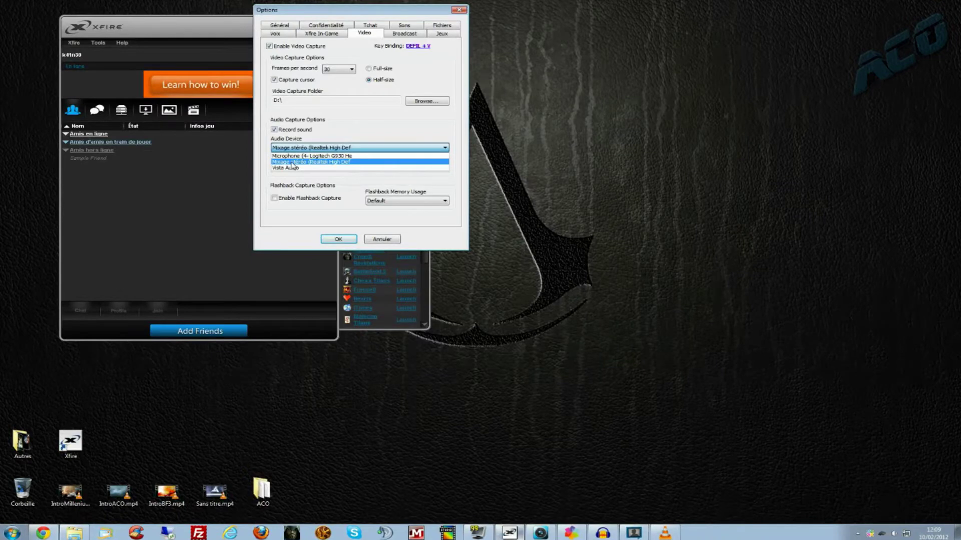
pyautogui.click(293, 162)
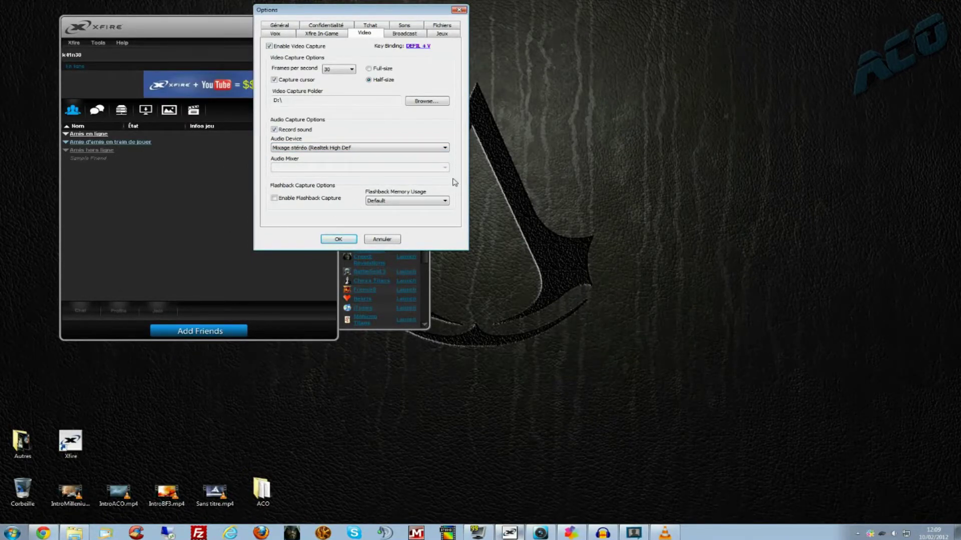
# Step: Set Xfire's video capture key binding to CTRL + X, and save the options before minimizing Xfire
pyautogui.click(414, 46)
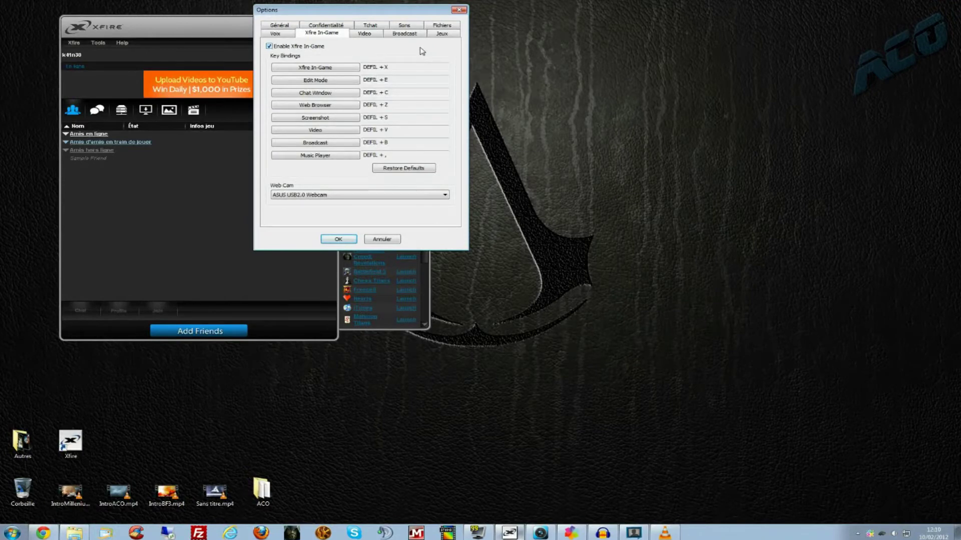
pyautogui.click(325, 131)
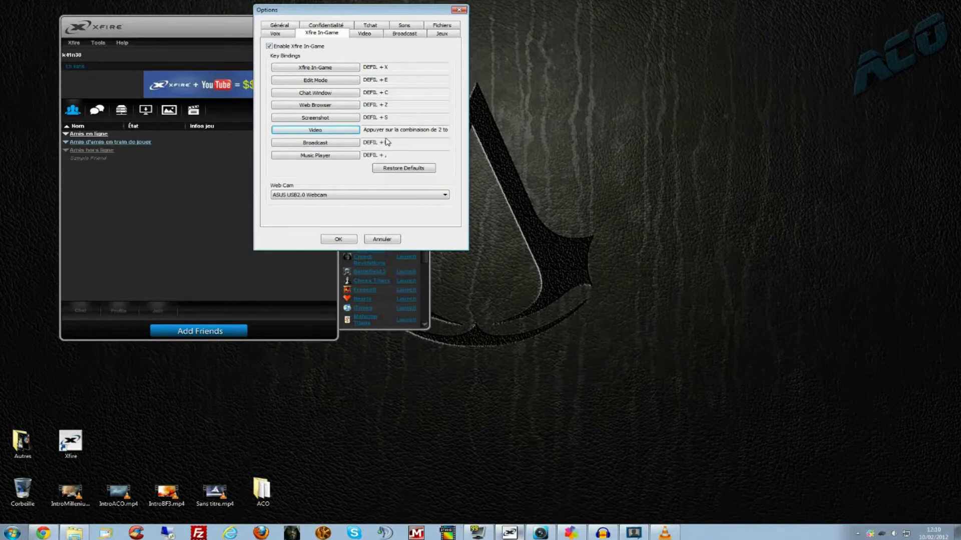
pyautogui.hotkey('ctrl', 'x')
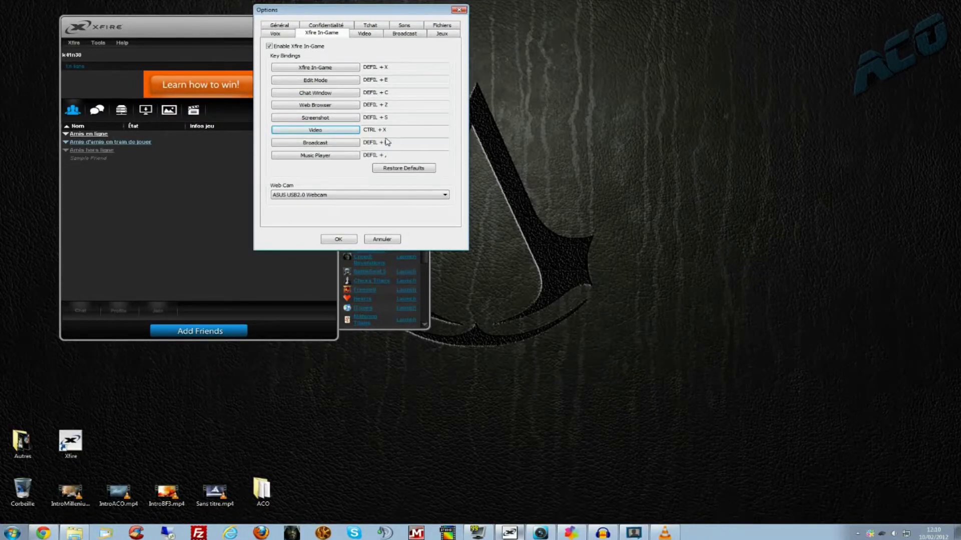
pyautogui.click(360, 35)
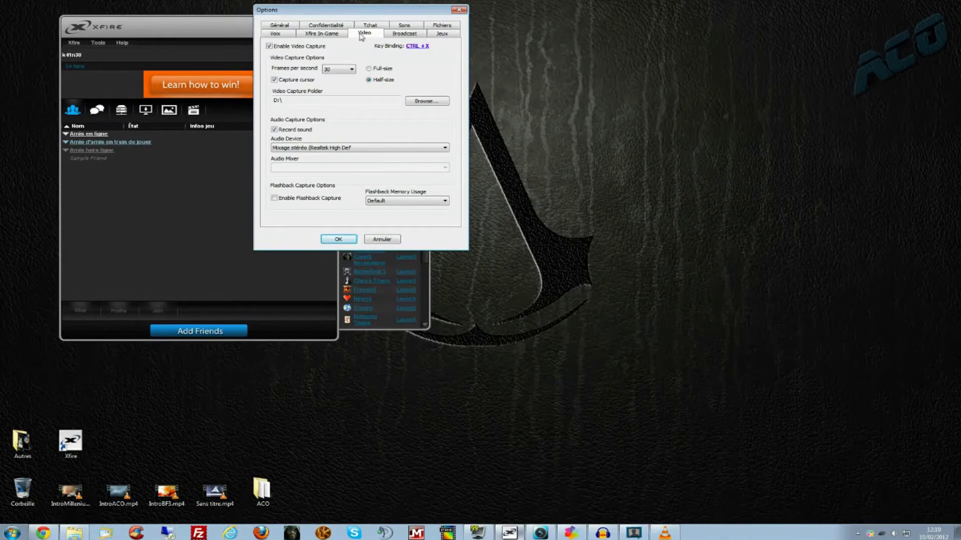
pyautogui.click(346, 239)
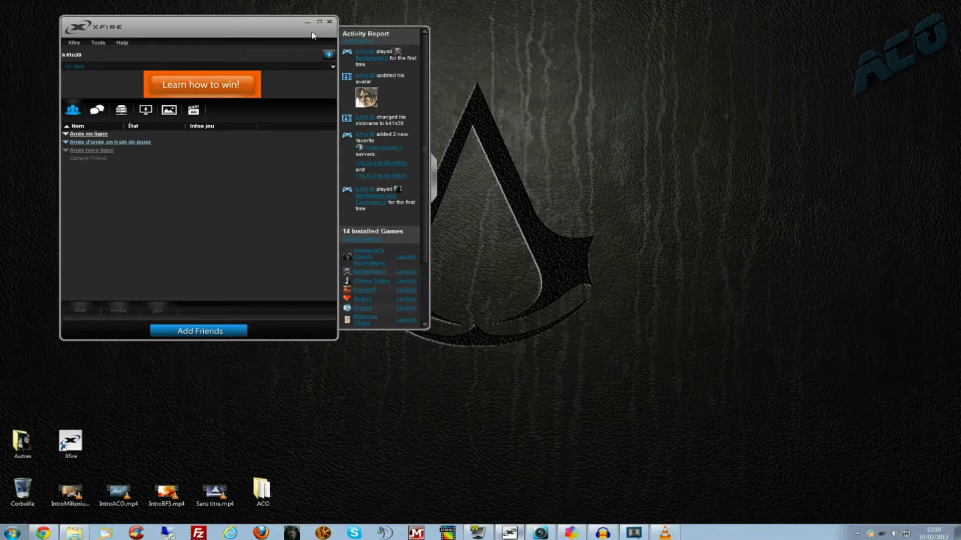
pyautogui.click(307, 22)
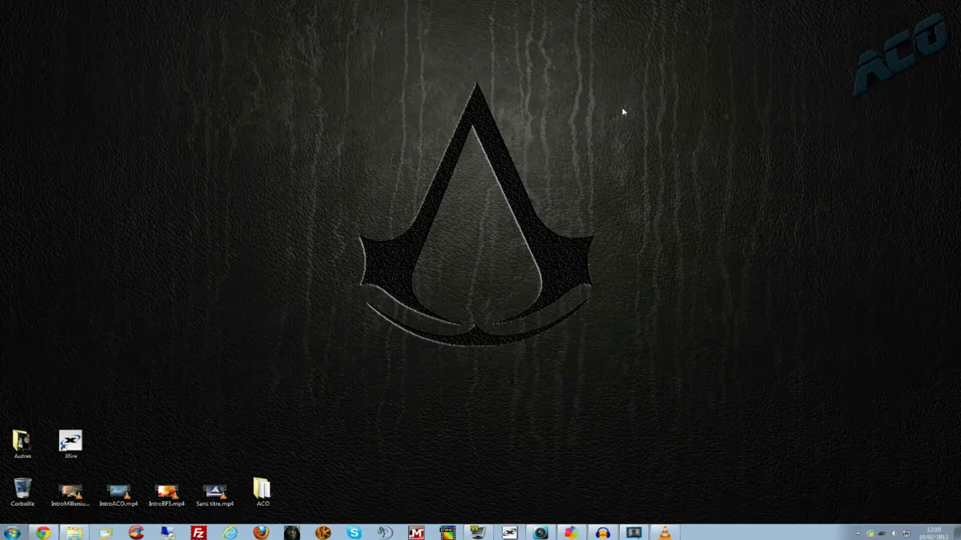
# Step: Switch to Vegas Movie Studio and select the logo overlay clip with the playhead at about 00:00:05;16
pyautogui.click(540, 533)
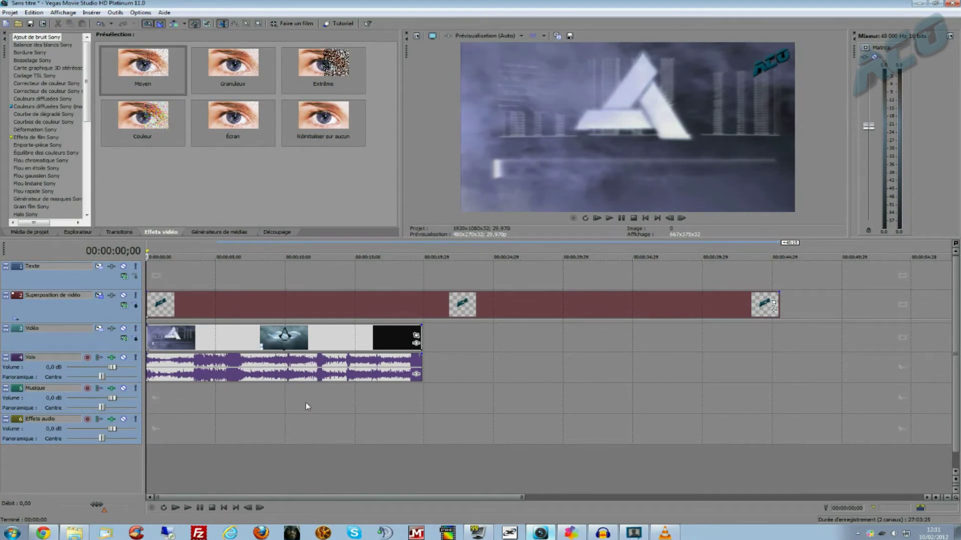
pyautogui.click(268, 340)
pyautogui.press('space')
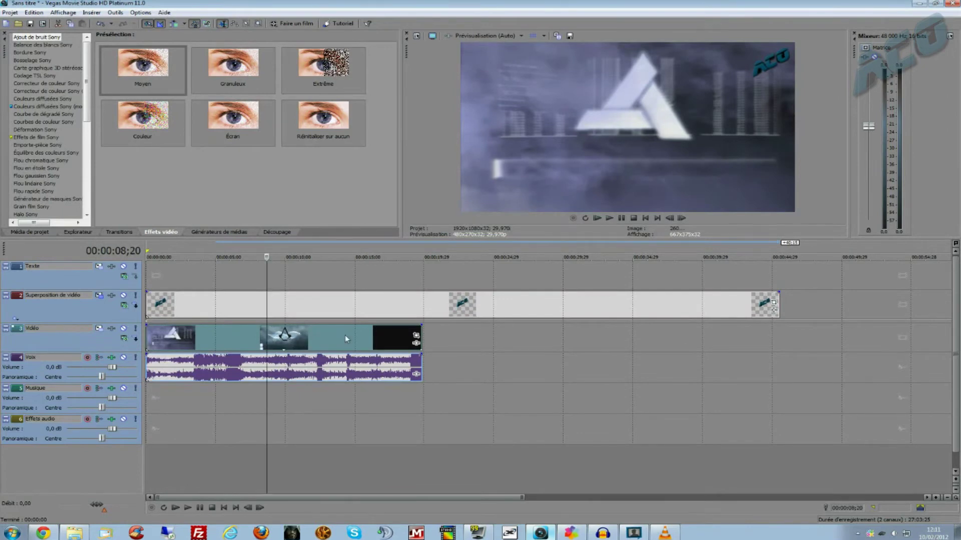
pyautogui.click(243, 341)
pyautogui.click(184, 340)
pyautogui.click(224, 302)
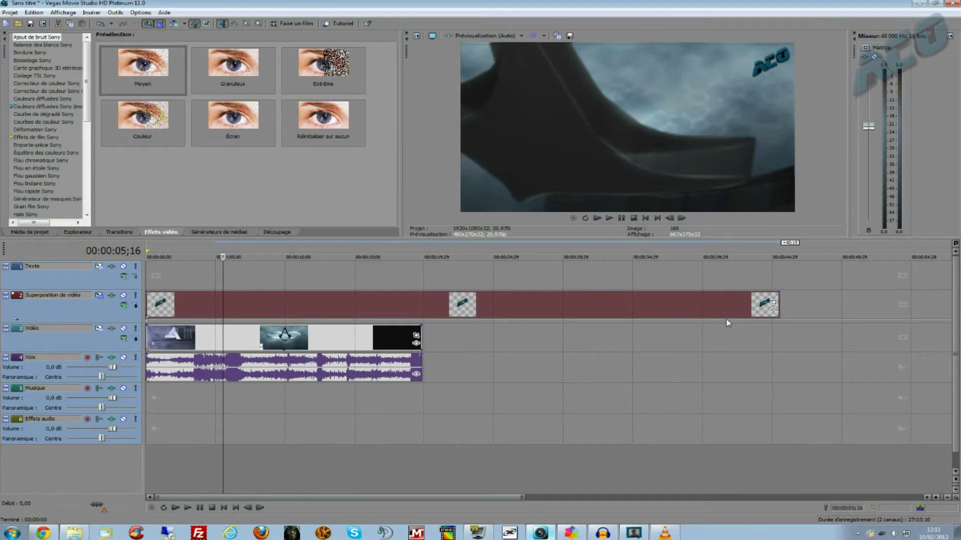
# Step: Slide the logo clip along the Superposition de vidéo track until it starts well after the intro video ends
pyautogui.moveTo(413, 306); pyautogui.dragTo(680, 302)
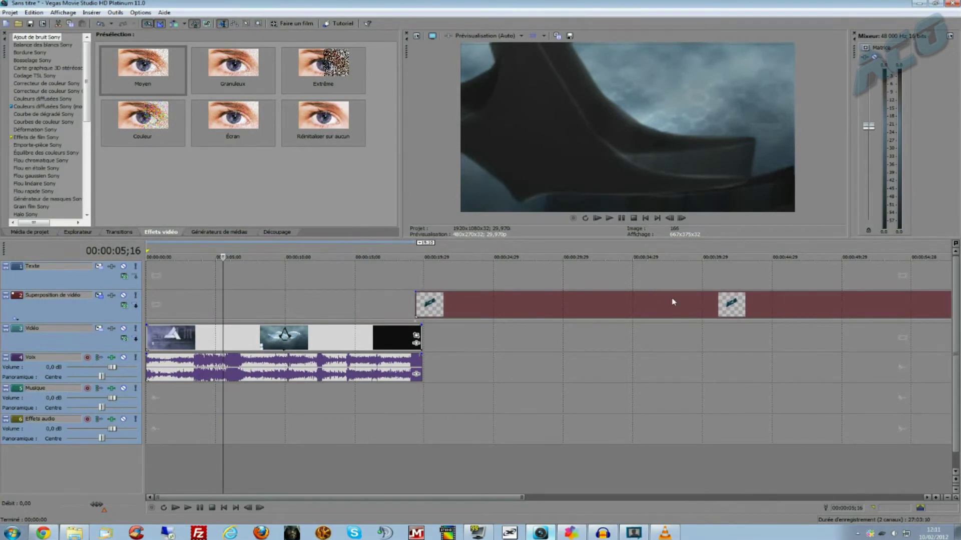
pyautogui.moveTo(571, 298); pyautogui.dragTo(654, 308)
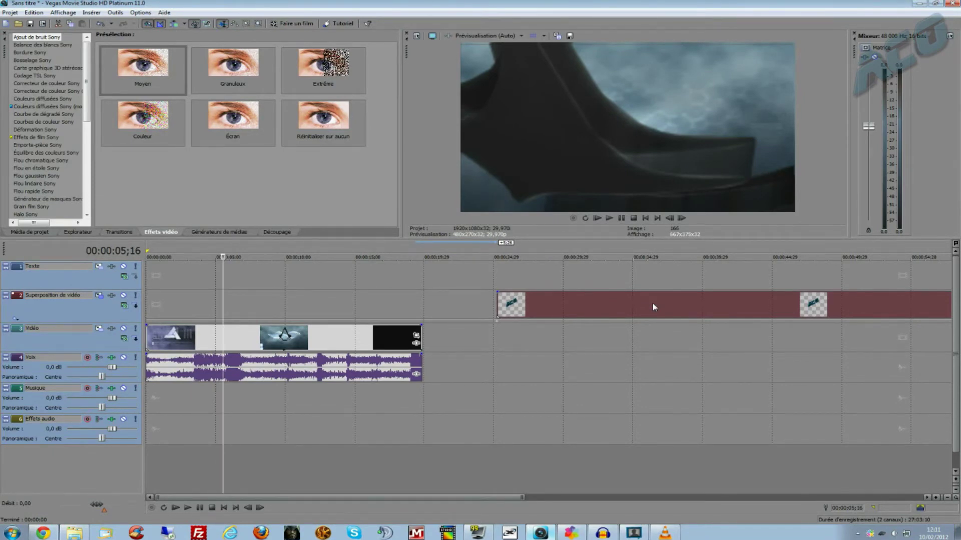
pyautogui.moveTo(273, 347)
pyautogui.mouseDown()
pyautogui.moveTo(359, 346)
pyautogui.moveTo(272, 347)
pyautogui.mouseUp()
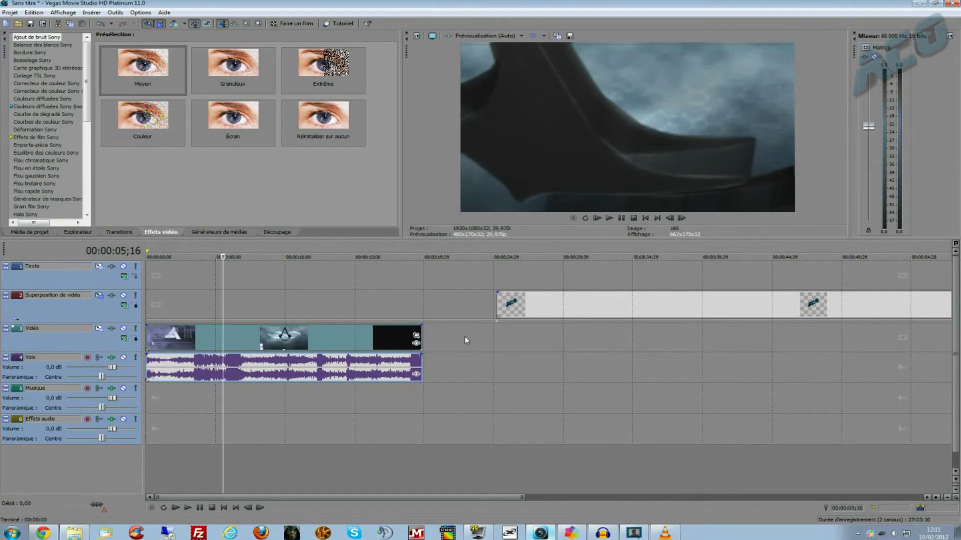
pyautogui.moveTo(585, 303); pyautogui.dragTo(689, 299)
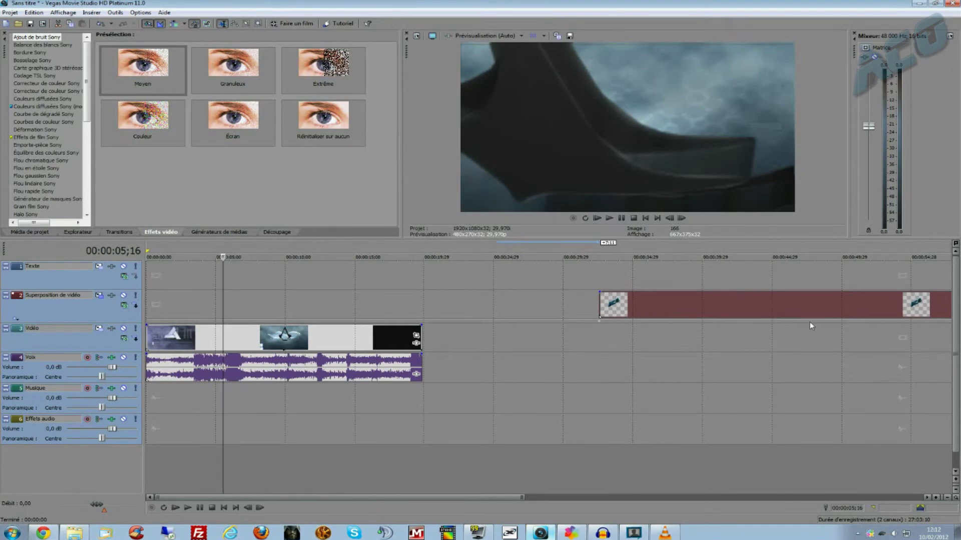
# Step: Insert a video track above Texte and move the logo clip to the start of that new track
pyautogui.moveTo(723, 300); pyautogui.dragTo(260, 278)
pyautogui.hotkey('ctrl', 'z')
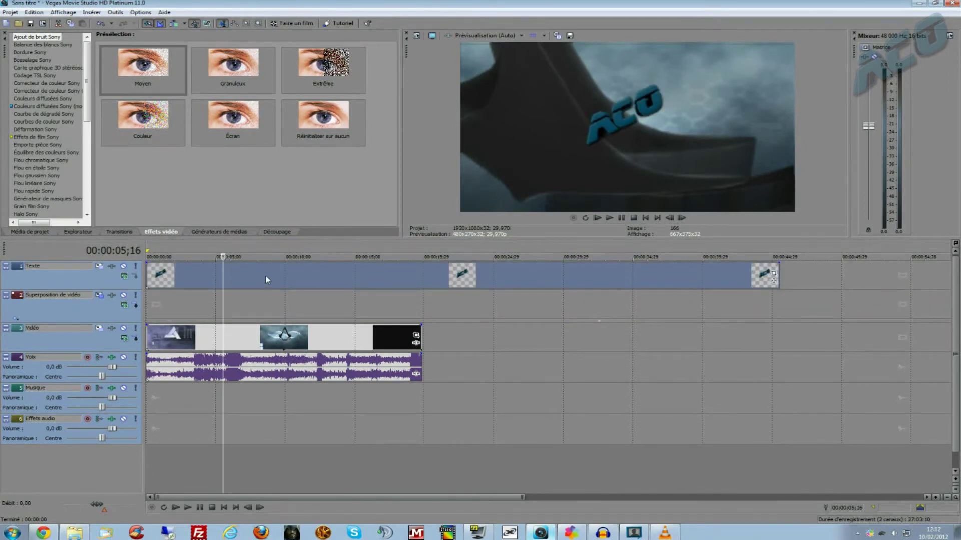
pyautogui.rightClick(97, 277)
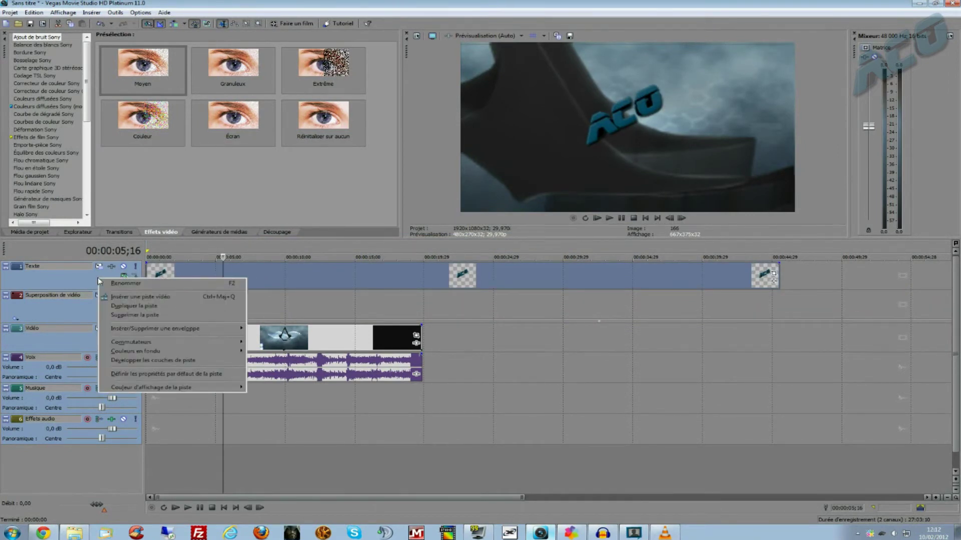
pyautogui.click(116, 299)
pyautogui.moveTo(190, 300); pyautogui.dragTo(246, 275)
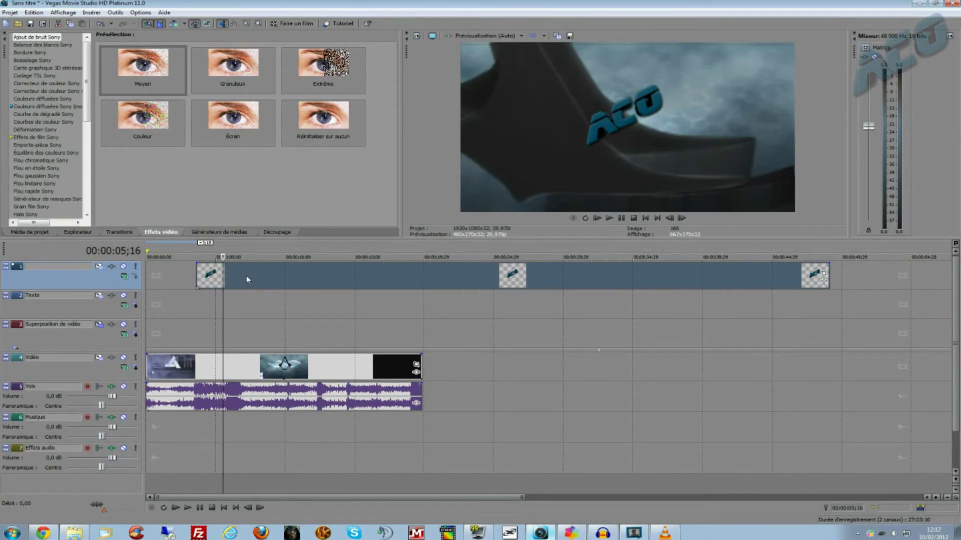
pyautogui.moveTo(246, 275); pyautogui.dragTo(196, 276)
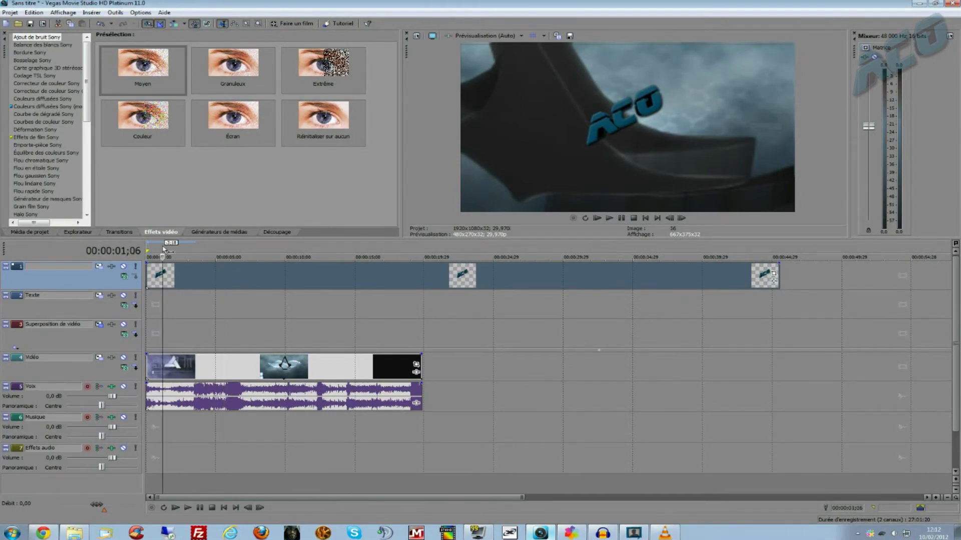
# Step: Place the playhead at 00:00:07;01 and open the track motion settings for the logo clip's track
pyautogui.click(212, 282)
pyautogui.click(243, 254)
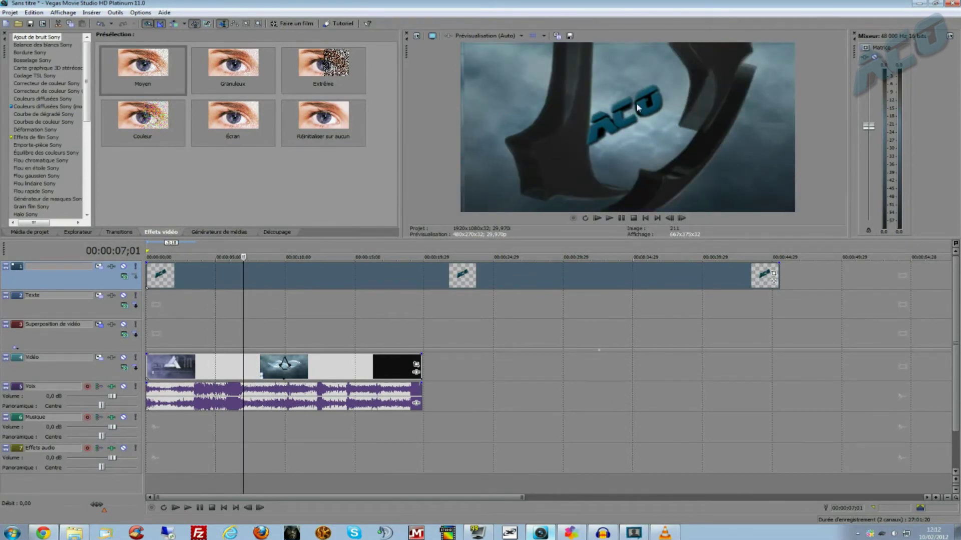
pyautogui.click(100, 269)
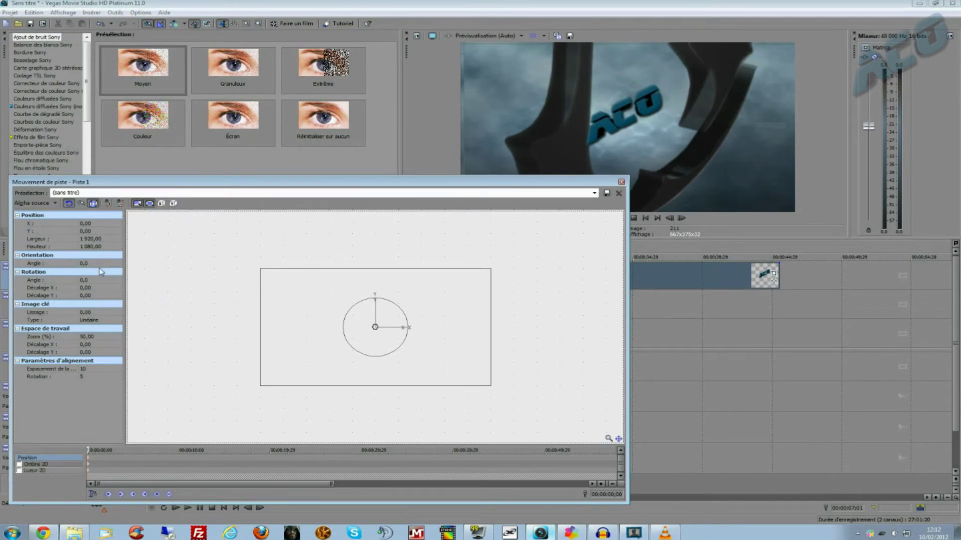
pyautogui.click(378, 328)
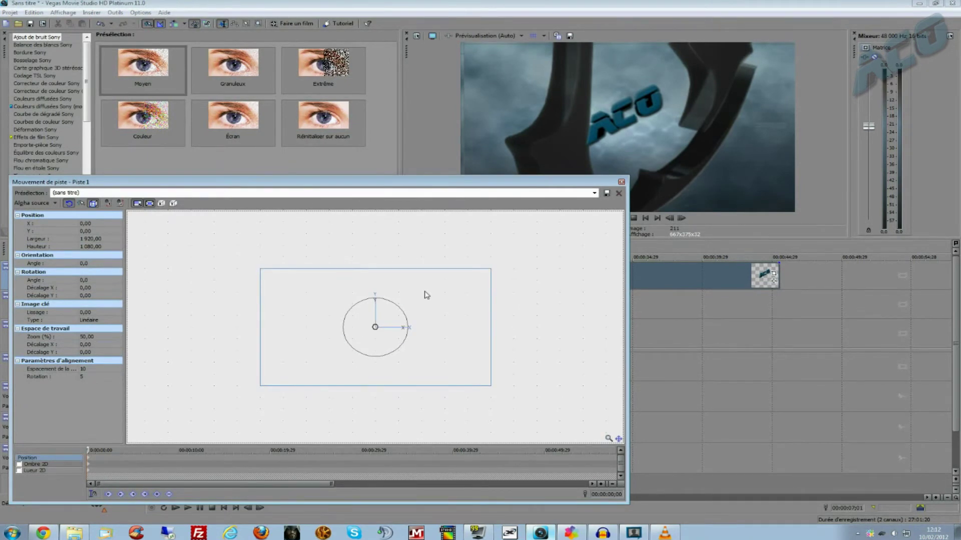
pyautogui.moveTo(453, 187); pyautogui.dragTo(533, 232)
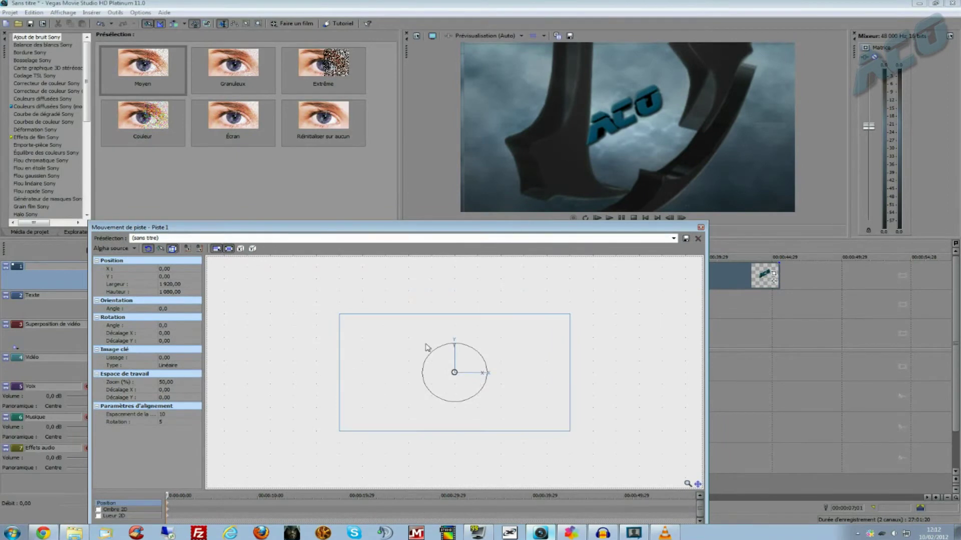
# Step: Shrink the logo track's frame to about 844 × 475 and place it in the picture's upper-right corner at about X 848, Y 397
pyautogui.moveTo(424, 334); pyautogui.dragTo(510, 309)
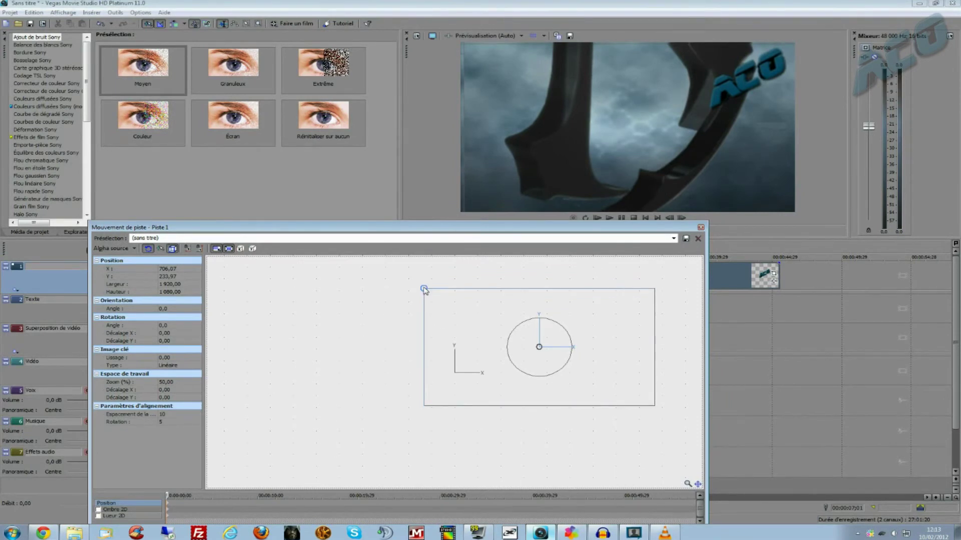
pyautogui.moveTo(424, 289); pyautogui.dragTo(520, 317)
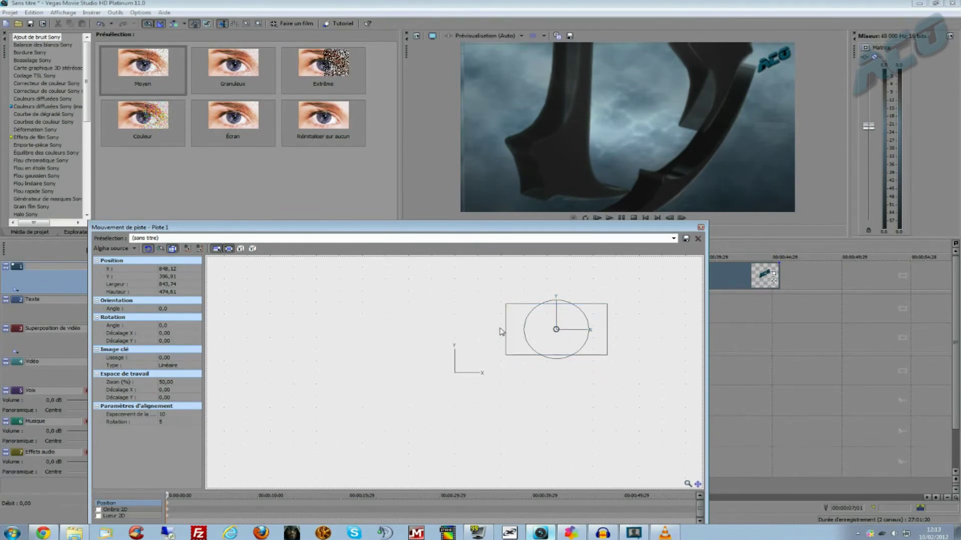
pyautogui.click(700, 228)
# Step: Add short fade-ins at the start of the intro video clip and the logo clip
pyautogui.hotkey('ctrl', 'Home')
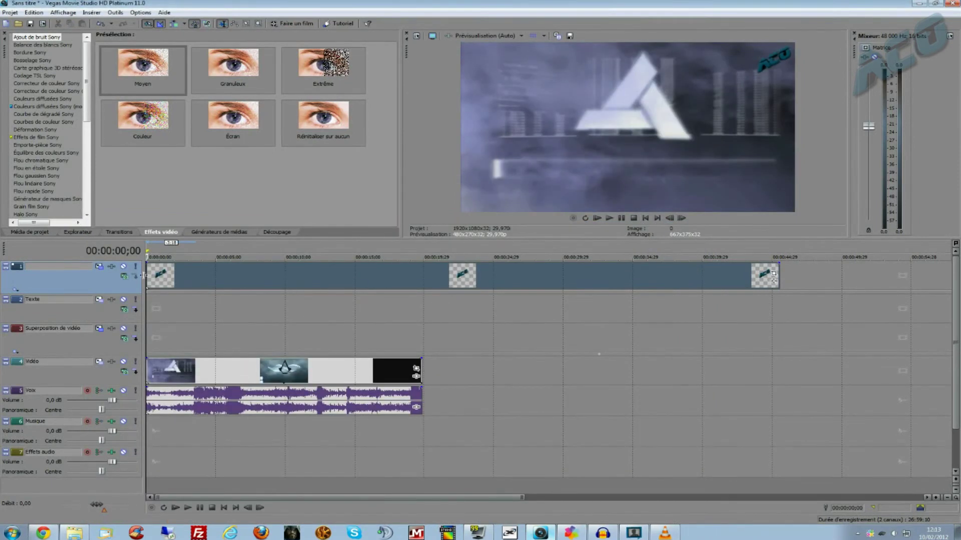
pyautogui.scroll(5, 160, 283)
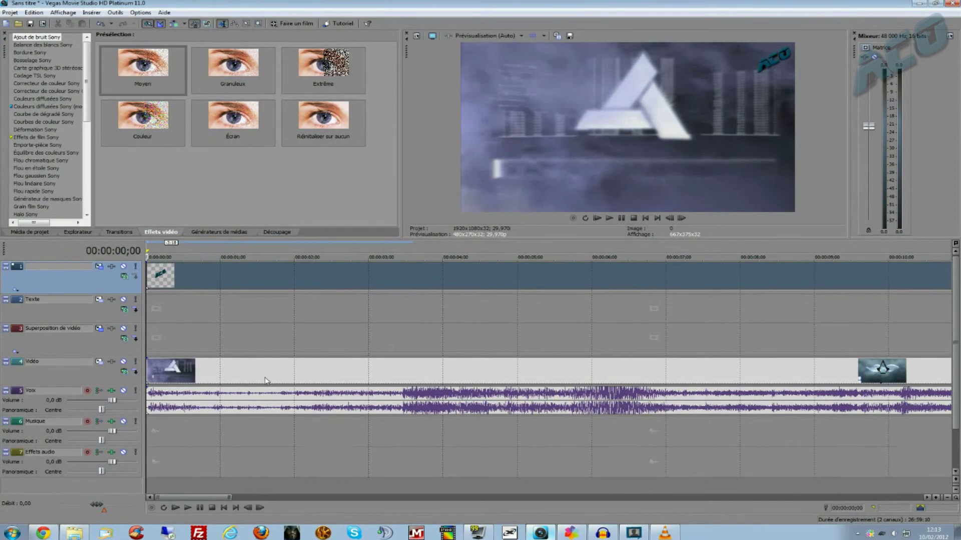
pyautogui.moveTo(145, 359); pyautogui.dragTo(164, 359)
pyautogui.moveTo(151, 264); pyautogui.dragTo(168, 274)
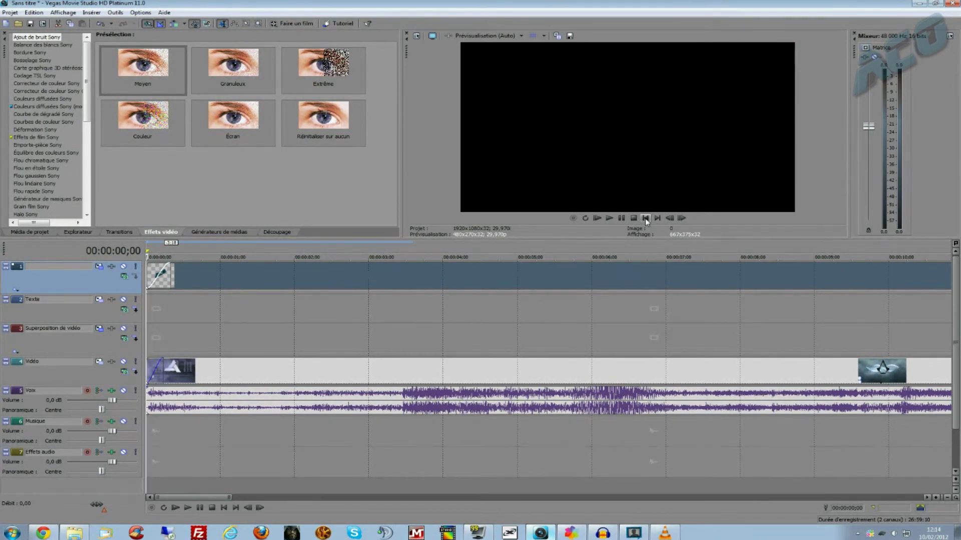
# Step: Play the project from the start to check the fade-ins and the corner logo over the intro video
pyautogui.click(610, 218)
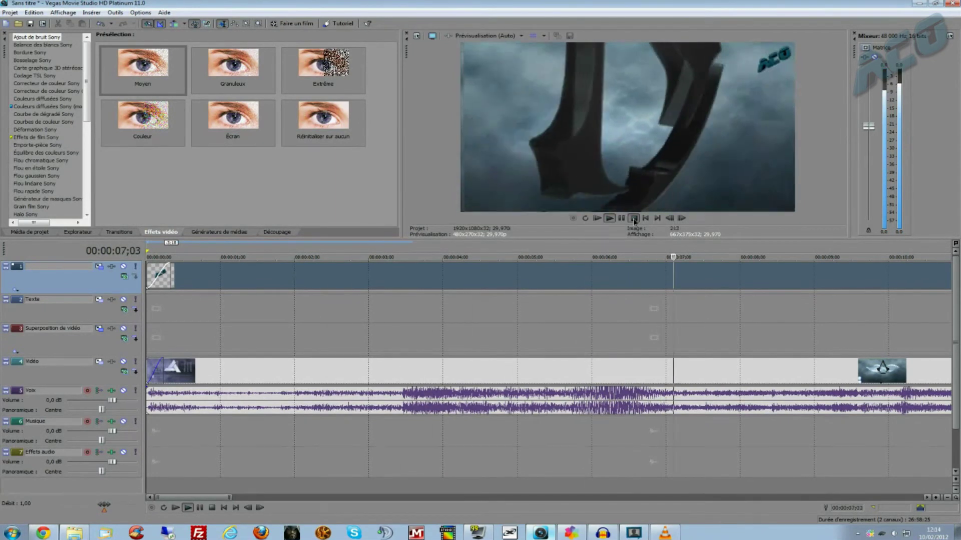
pyautogui.press('space')
pyautogui.scroll(-5, 651, 334)
pyautogui.scroll(2, 652, 334)
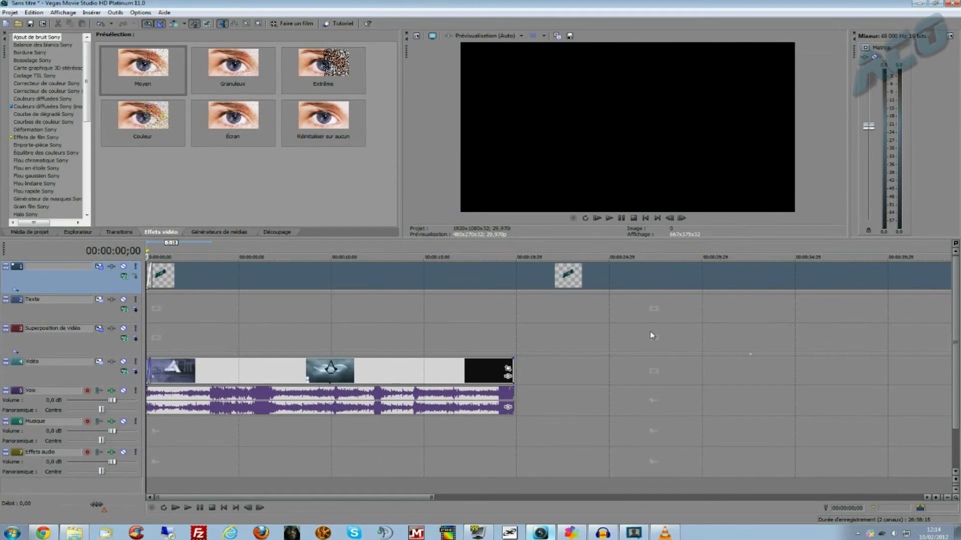
pyautogui.scroll(-2, 443, 322)
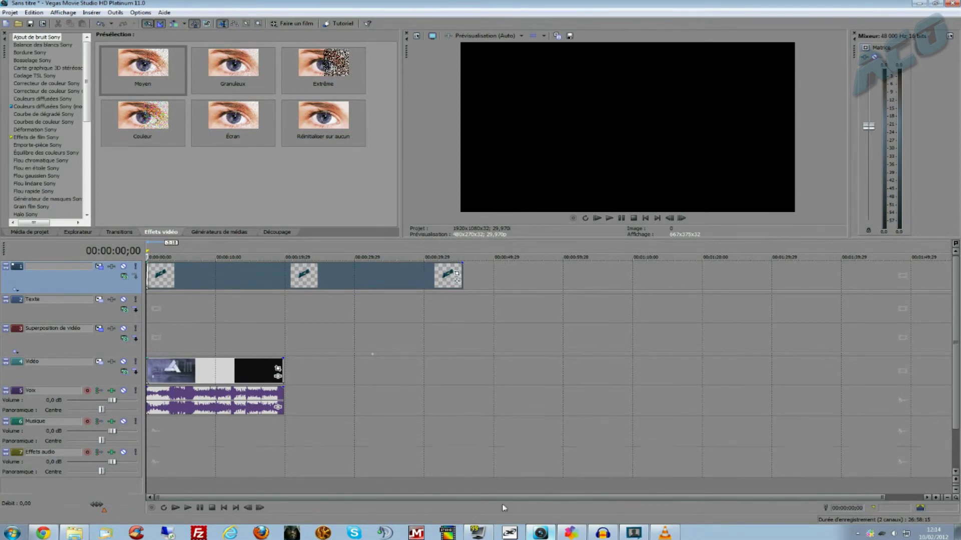
# Step: Switch to Pinnacle Studio and slide the logo clip past the intro video's end and back to the timeline start
pyautogui.click(571, 533)
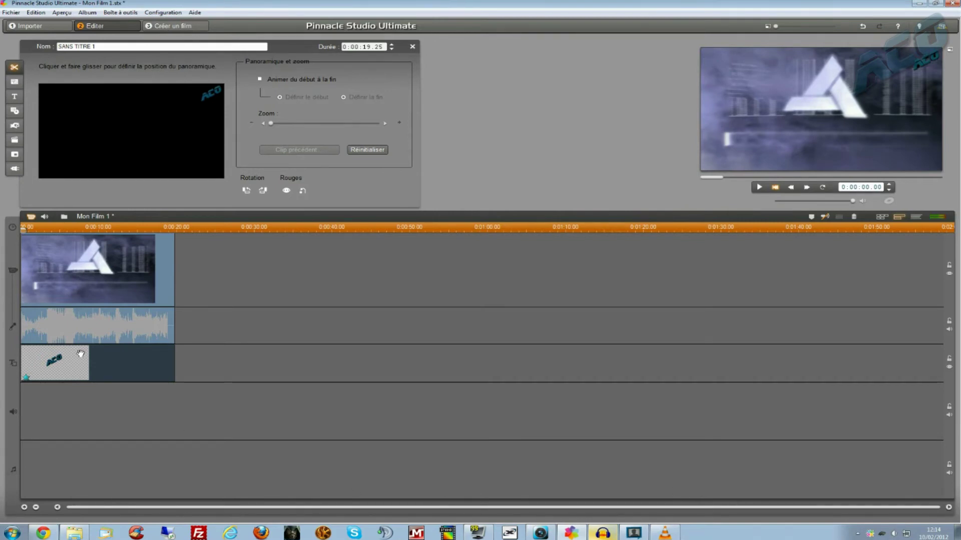
pyautogui.click(136, 364)
pyautogui.moveTo(137, 364); pyautogui.dragTo(278, 363)
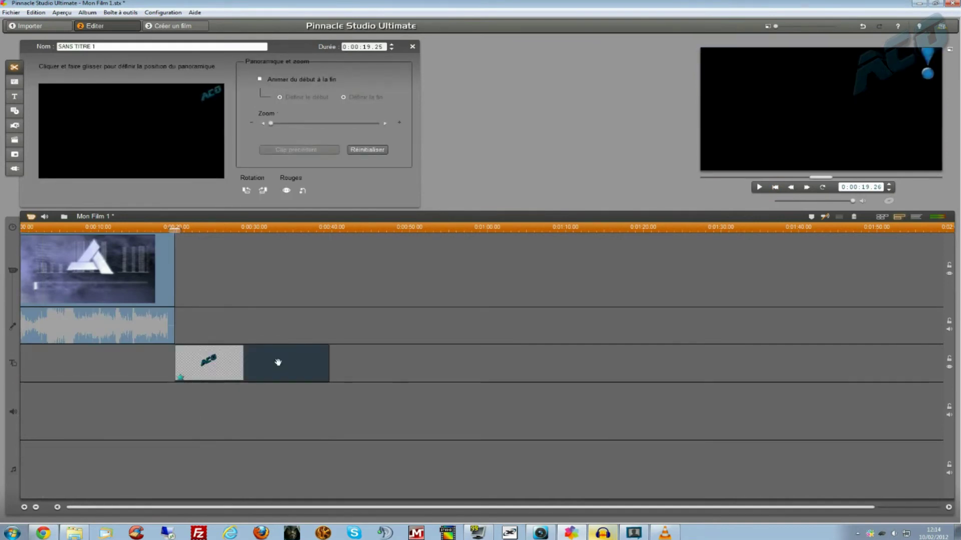
pyautogui.click(131, 248)
pyautogui.press('Home')
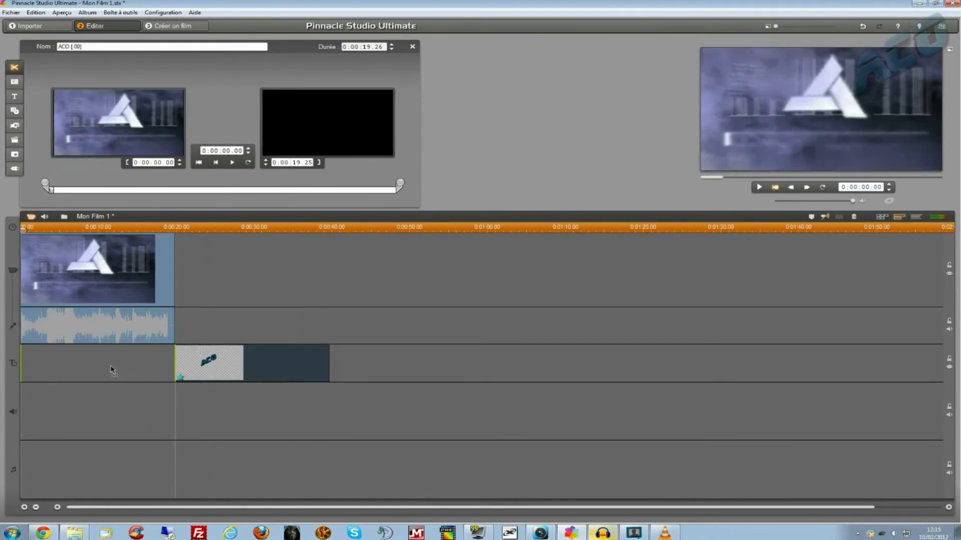
pyautogui.moveTo(99, 370); pyautogui.dragTo(99, 366)
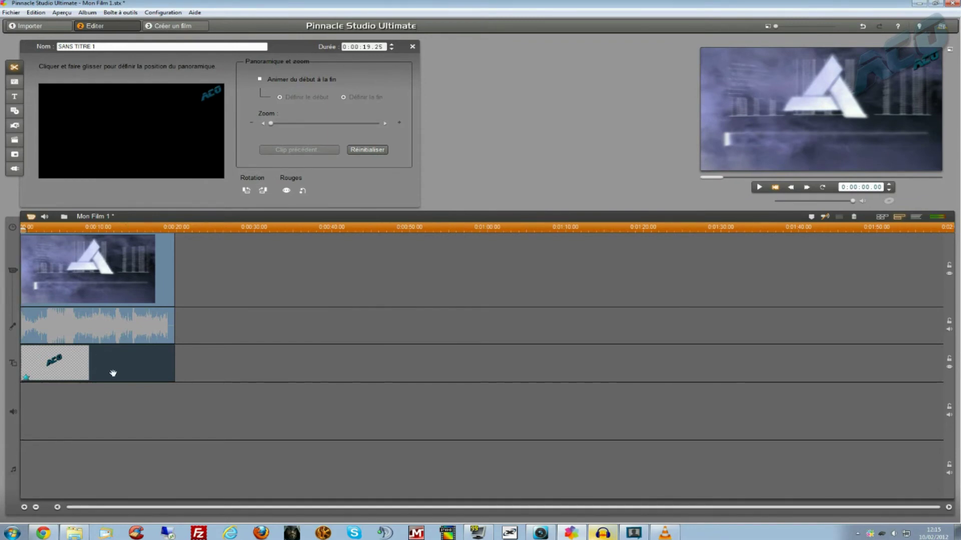
# Step: Enlarge and centre the logo in the pan and zoom settings, and reduce its zoom back to the minimum
pyautogui.click(122, 360)
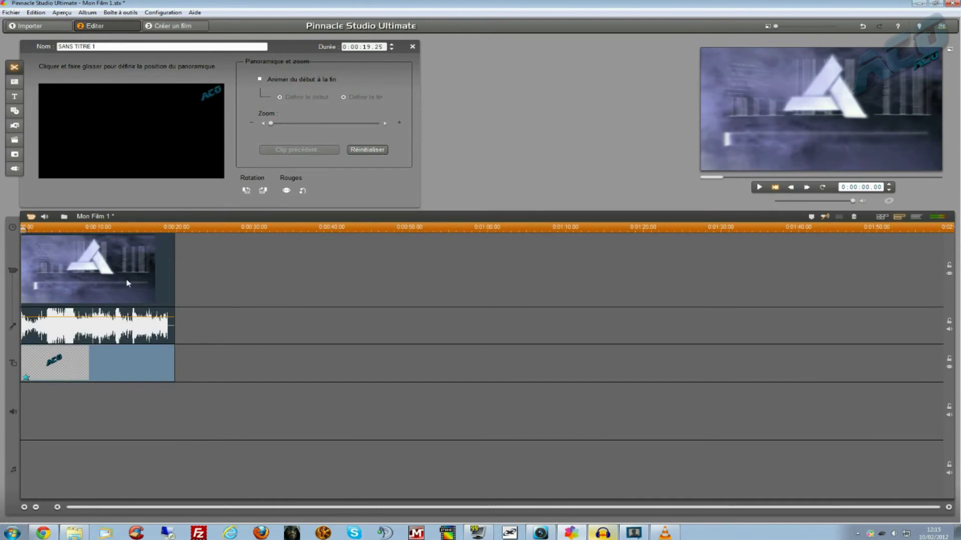
pyautogui.click(125, 362)
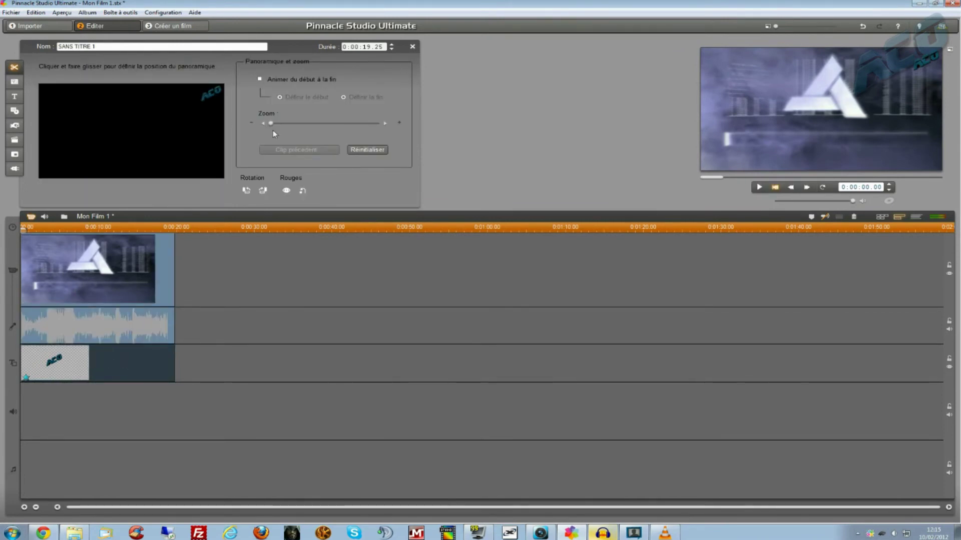
pyautogui.moveTo(271, 125); pyautogui.dragTo(329, 123)
pyautogui.moveTo(174, 123); pyautogui.dragTo(128, 132)
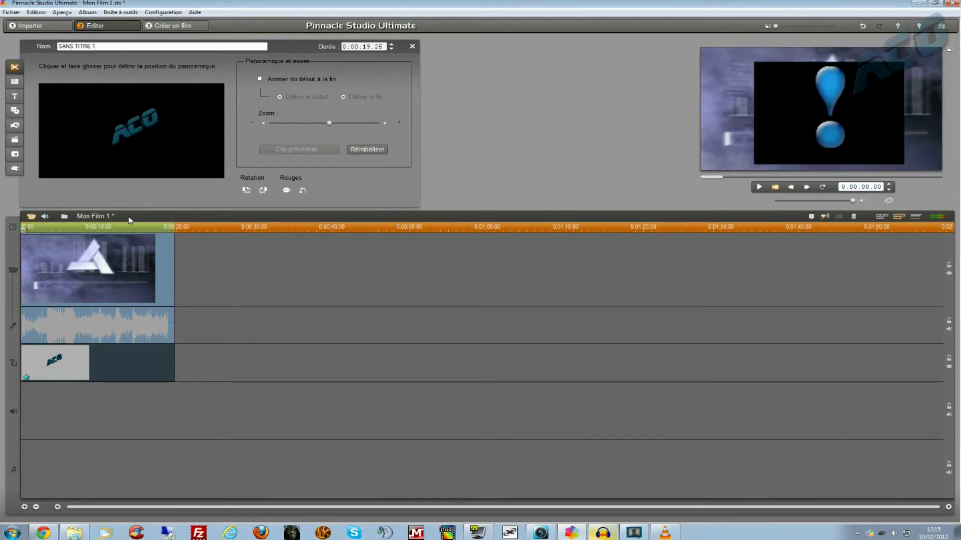
pyautogui.click(116, 361)
pyautogui.moveTo(224, 366); pyautogui.dragTo(125, 366)
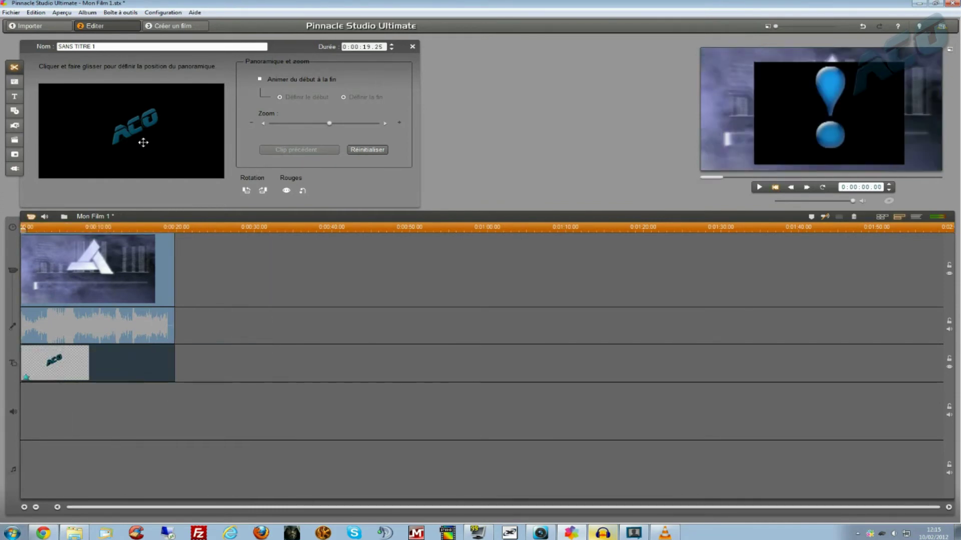
pyautogui.moveTo(329, 123); pyautogui.dragTo(267, 139)
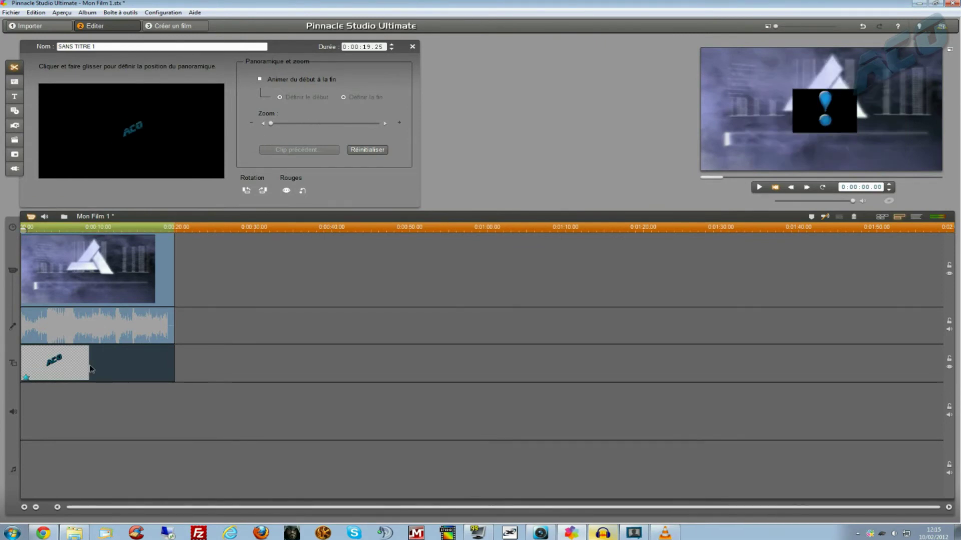
# Step: Delete the logo clip and add Sans titre 1.png from the ACO folder to the overlay track, directly after the intro video
pyautogui.press('Delete')
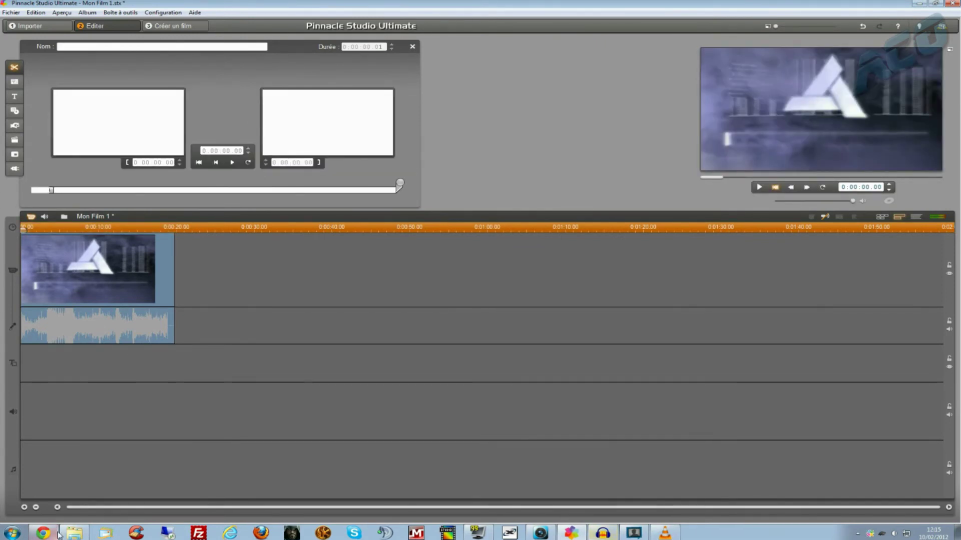
pyautogui.click(74, 533)
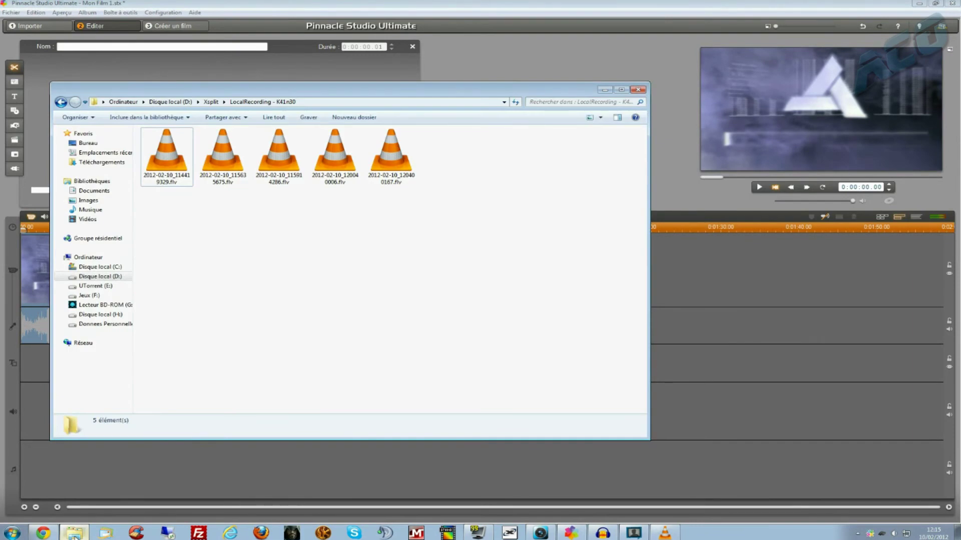
pyautogui.click(74, 533)
pyautogui.moveTo(845, 10); pyautogui.dragTo(785, 75)
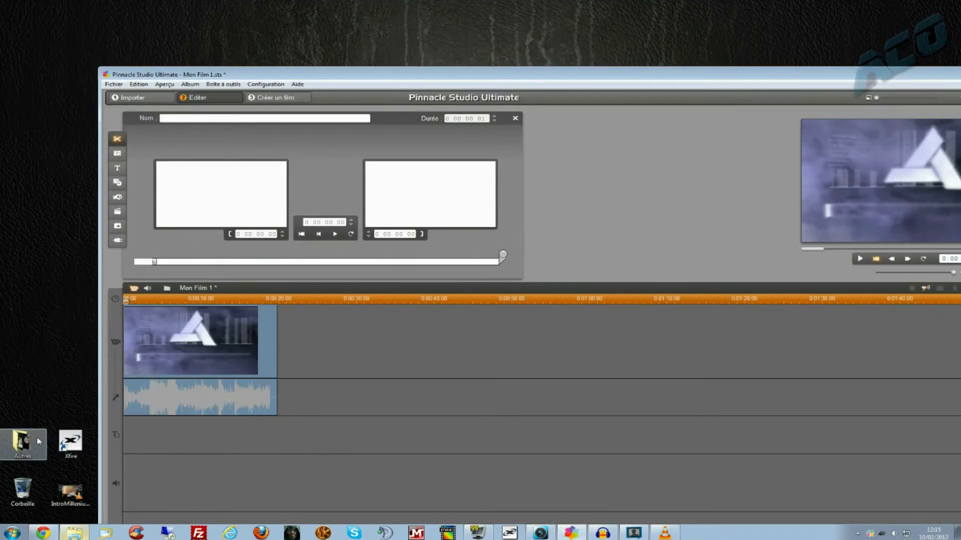
pyautogui.moveTo(230, 79); pyautogui.dragTo(390, 40)
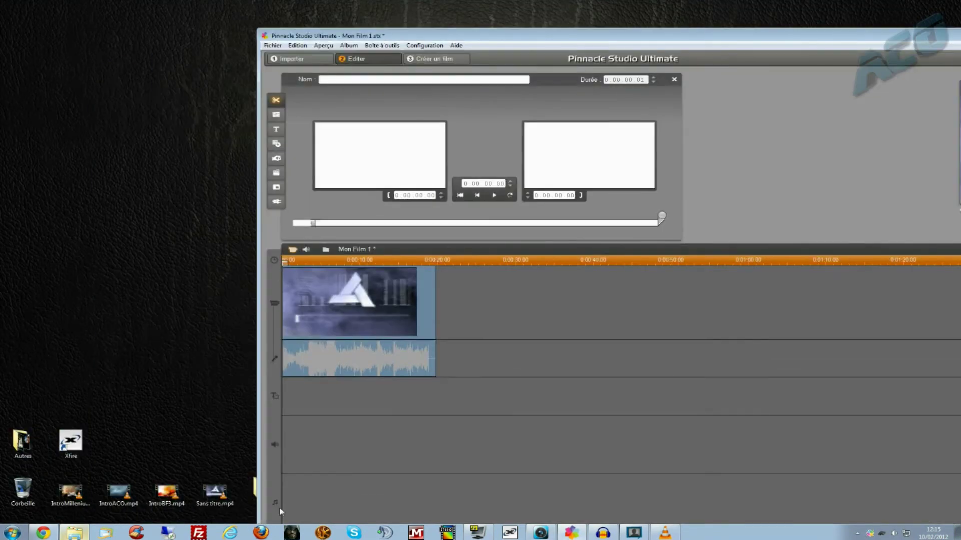
pyautogui.click(74, 533)
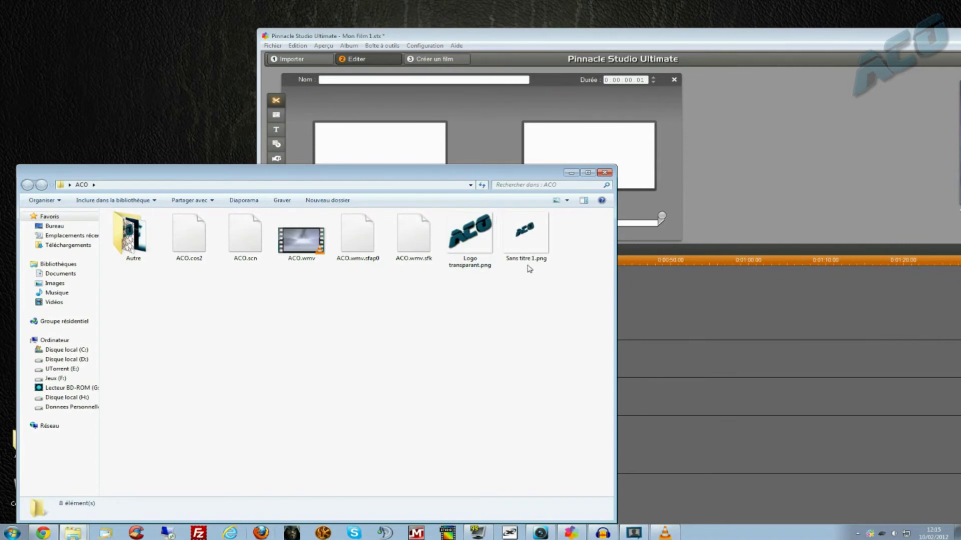
pyautogui.moveTo(526, 235); pyautogui.dragTo(650, 395)
pyautogui.moveTo(581, 173); pyautogui.dragTo(335, 295)
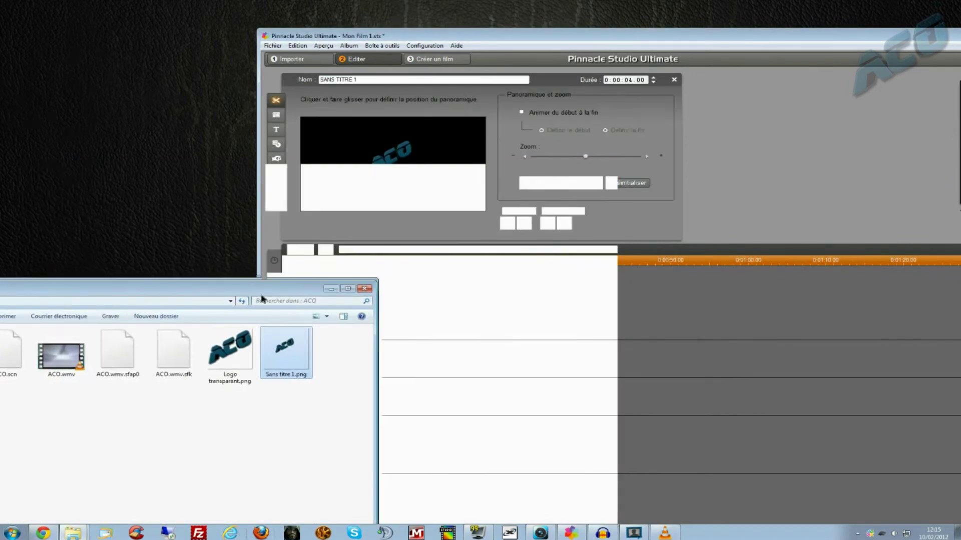
pyautogui.click(358, 295)
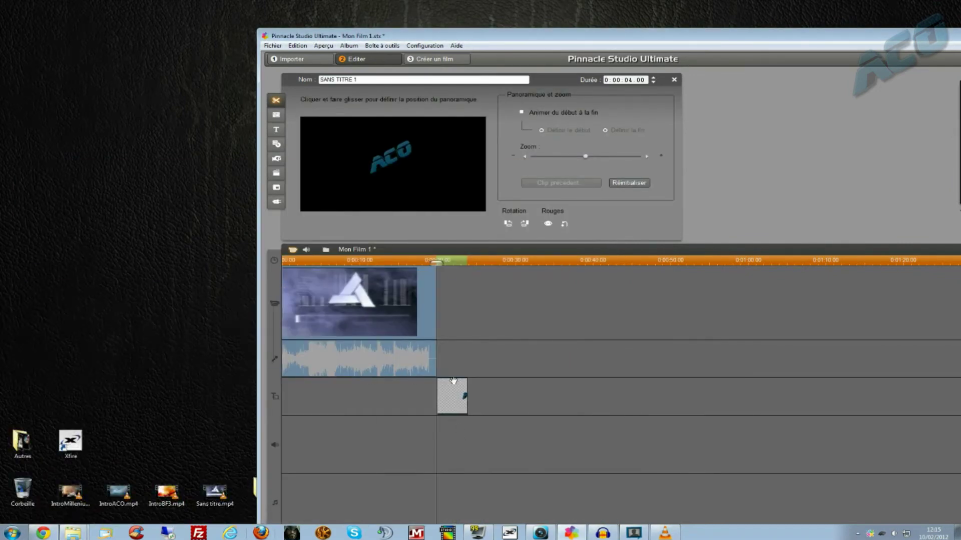
pyautogui.doubleClick(640, 36)
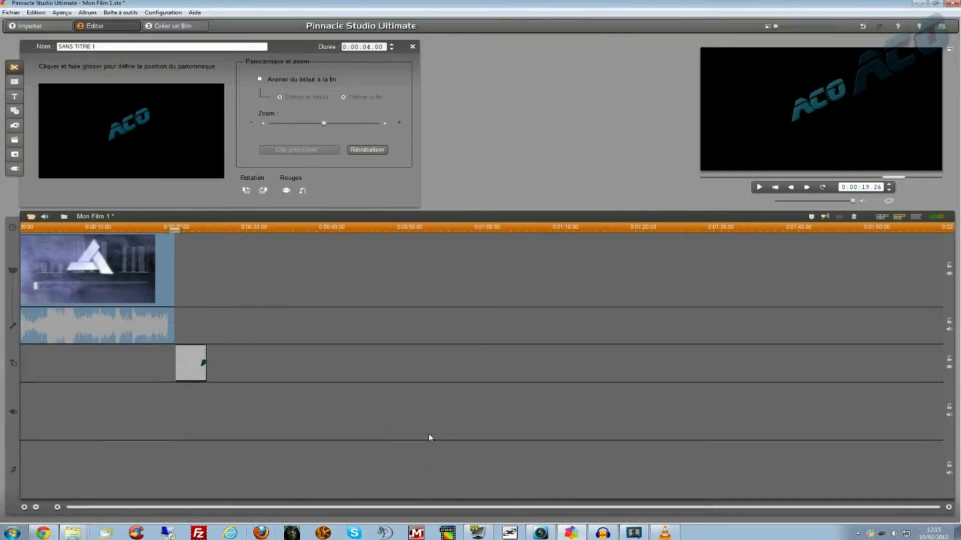
# Step: Move the new logo clip under the intro video so that it starts at 0:00:02.19 on the overlay track
pyautogui.moveTo(190, 363); pyautogui.dragTo(37, 368)
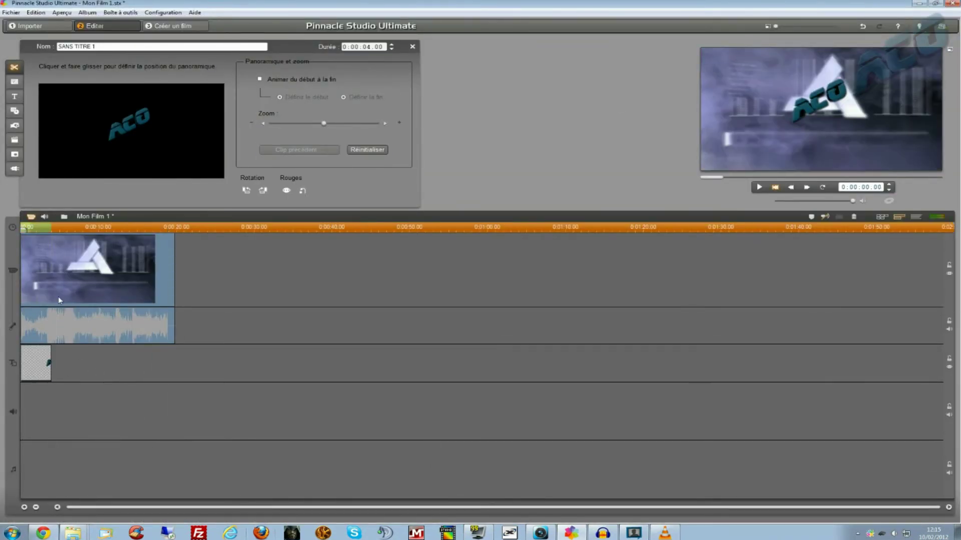
pyautogui.click(41, 362)
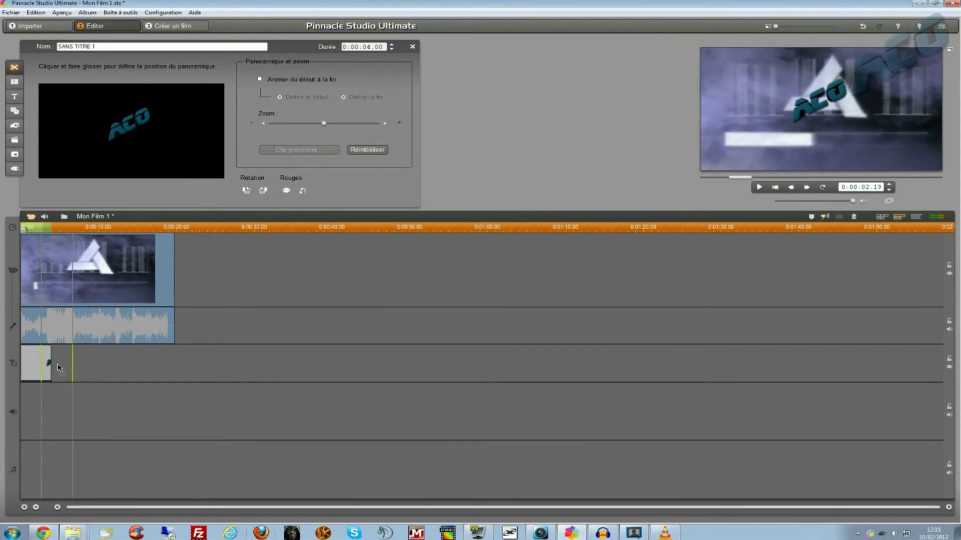
pyautogui.moveTo(59, 368); pyautogui.dragTo(58, 364)
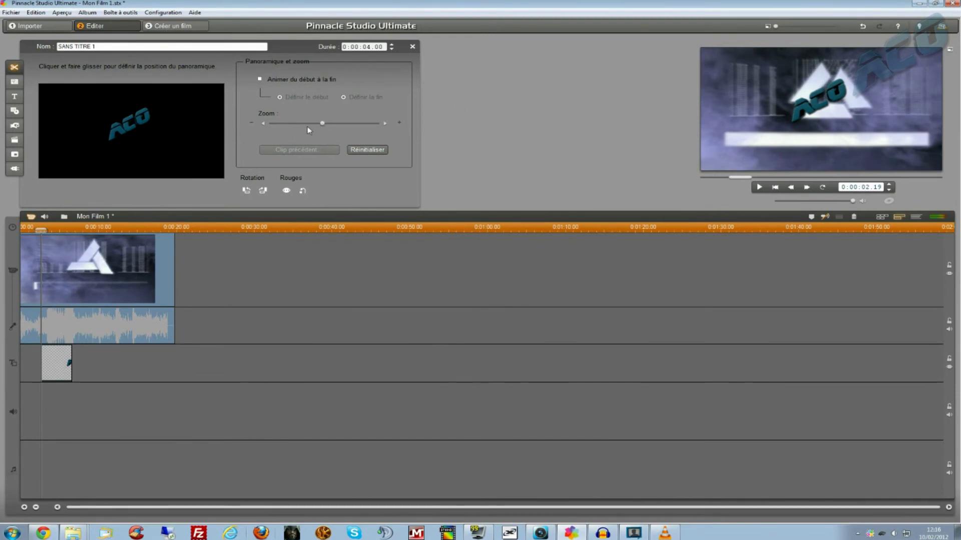
# Step: Reduce the logo's zoom to the minimum and position it in the upper-right corner of the frame
pyautogui.moveTo(322, 124); pyautogui.dragTo(270, 124)
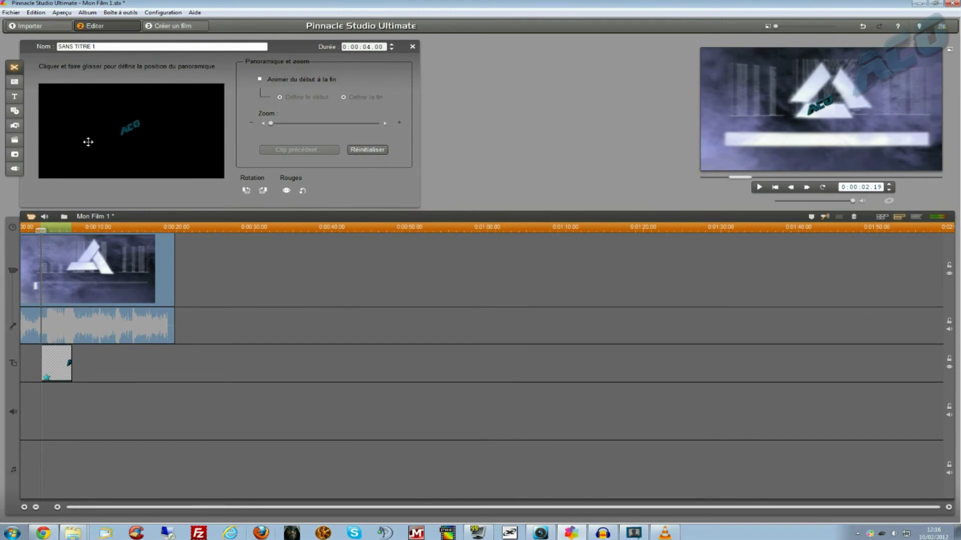
pyautogui.moveTo(125, 134); pyautogui.dragTo(229, 93)
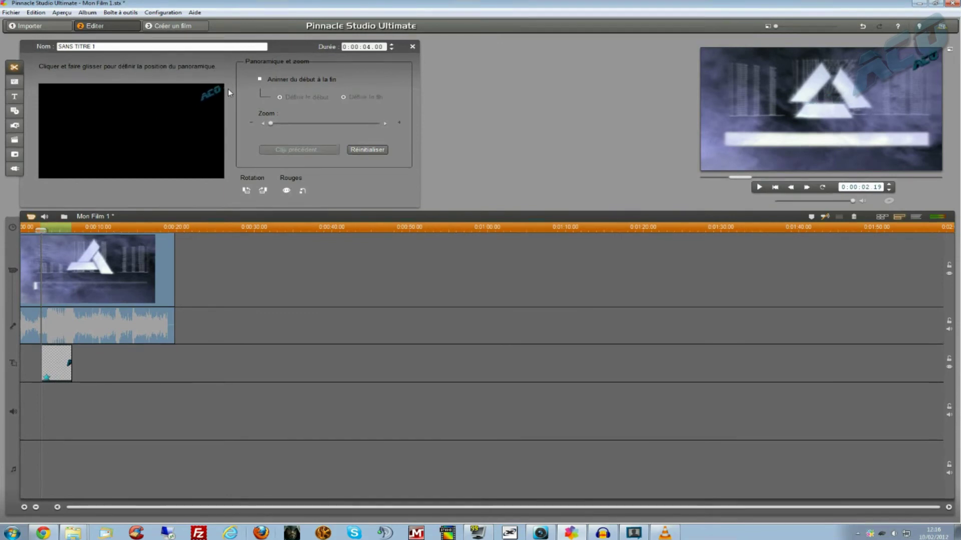
# Step: Preview the film from the start and extend the logo clip to run from about 0:00:00.08 for a duration of 0:00:18.18
pyautogui.click(775, 187)
pyautogui.press('space')
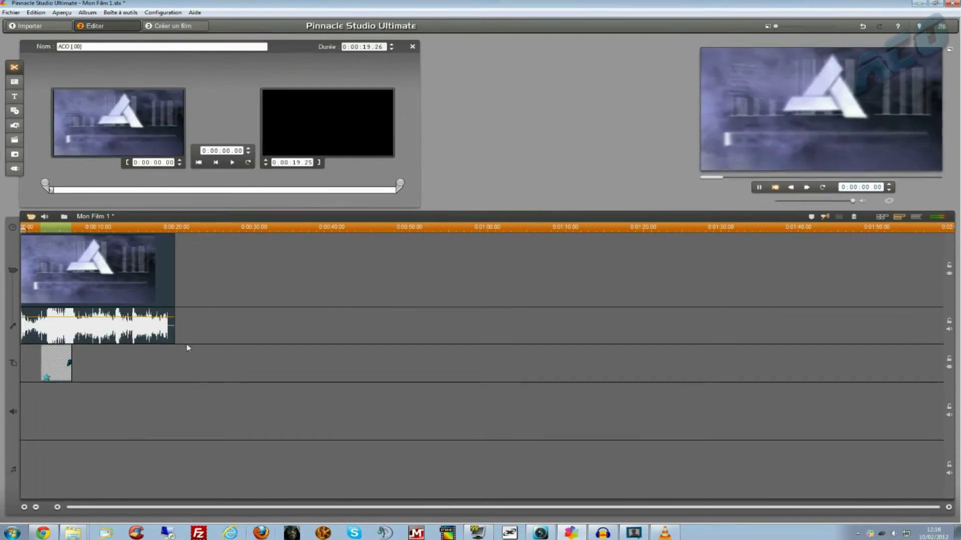
pyautogui.click(46, 360)
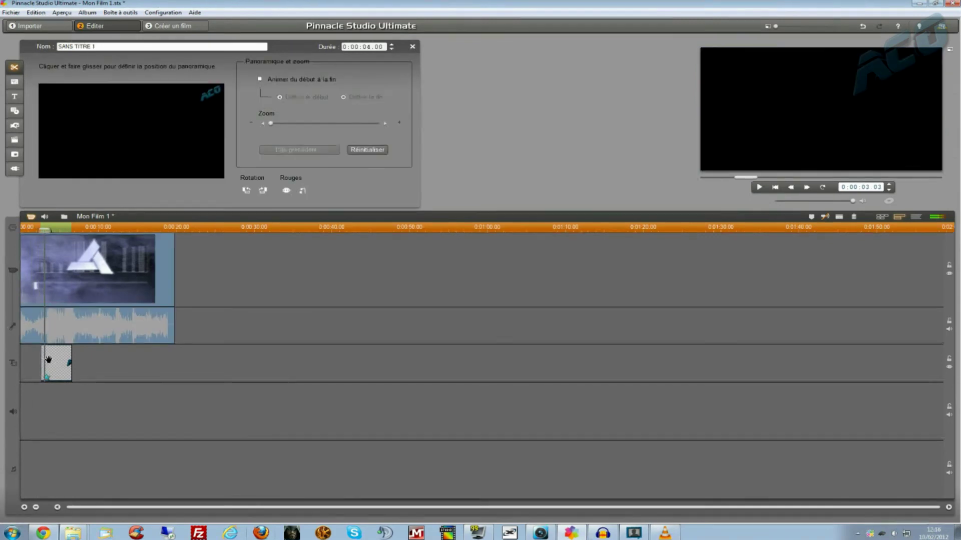
pyautogui.moveTo(59, 367); pyautogui.dragTo(168, 363)
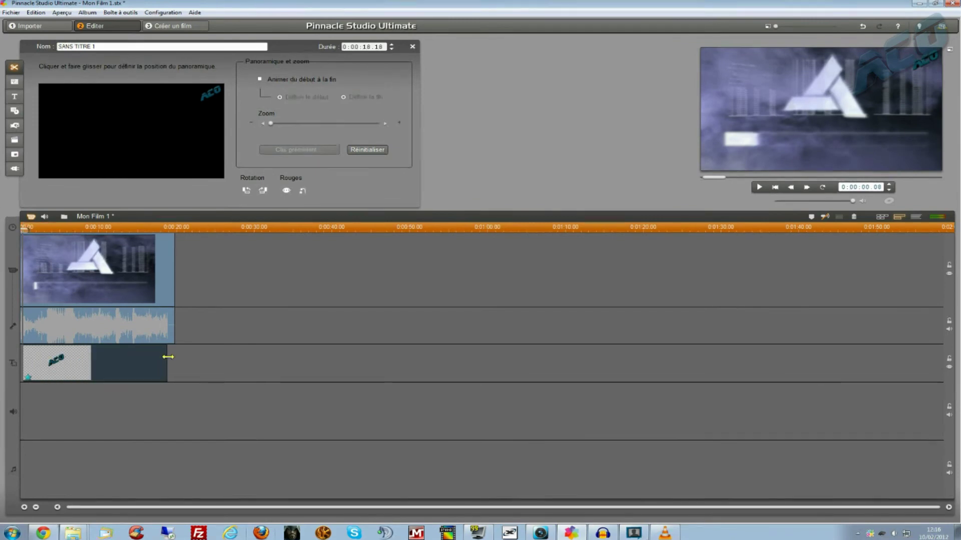
# Step: Play the film from the beginning to check the extended logo overlay, pausing at 0:00:08.06
pyautogui.click(774, 186)
pyautogui.click(759, 188)
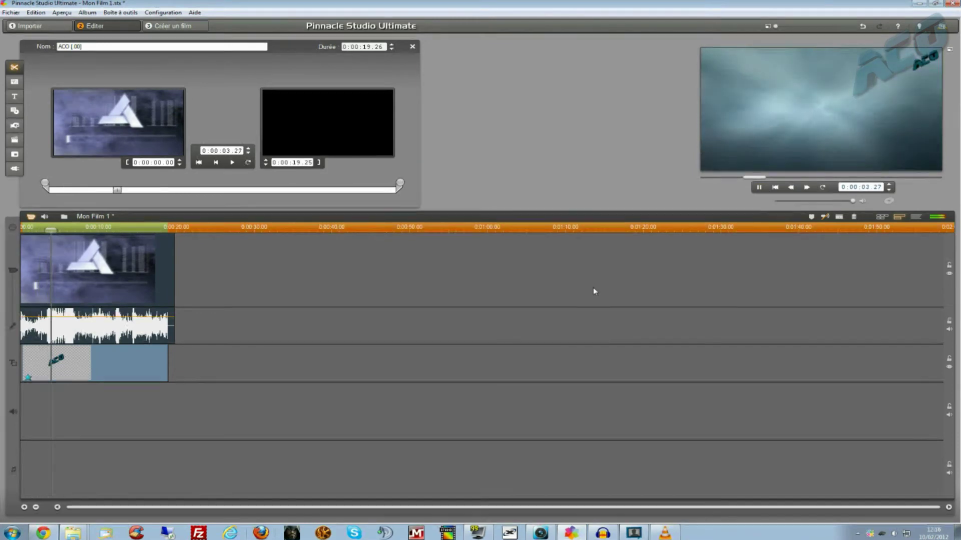
pyautogui.click(760, 188)
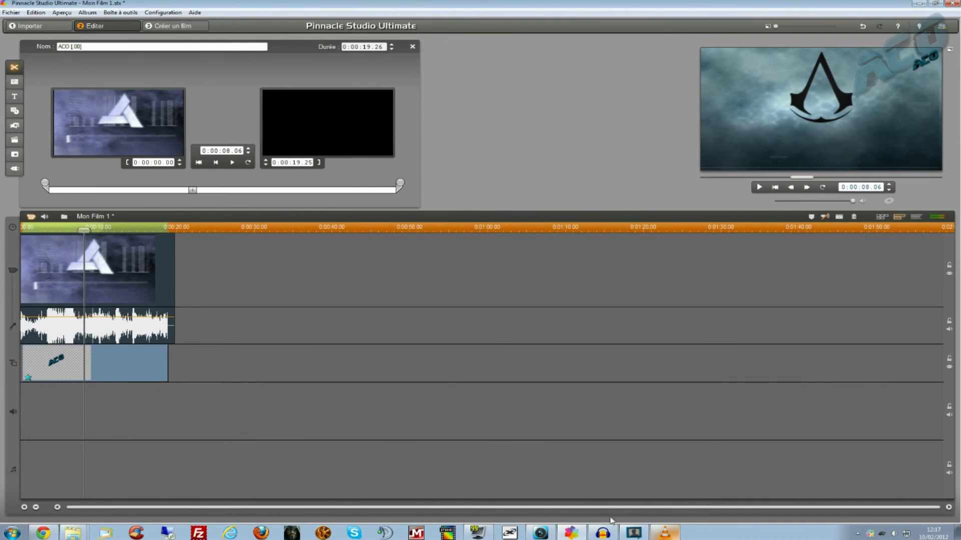
# Step: Switch to Audacity, examine the file types offered for exporting the recorded audio track, and close the export without saving
pyautogui.click(612, 533)
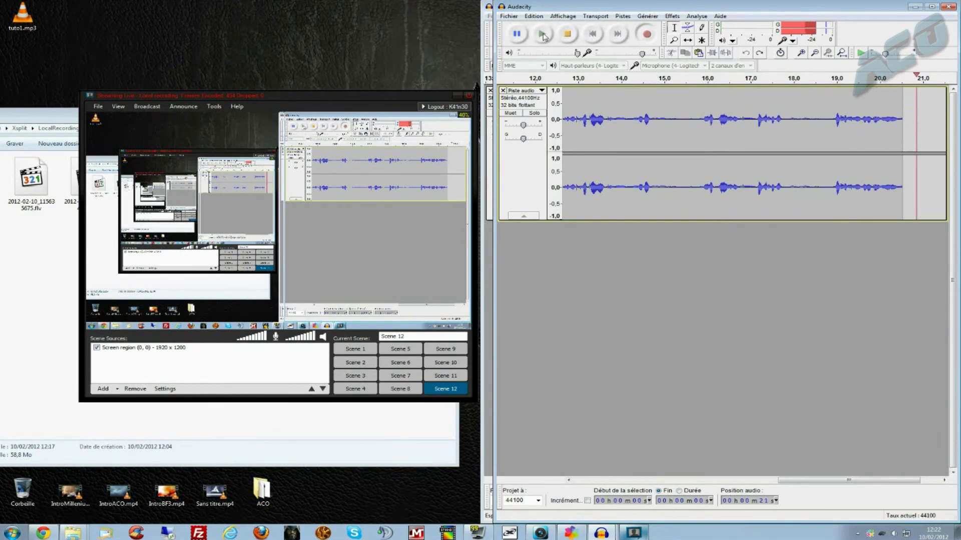
pyautogui.click(512, 19)
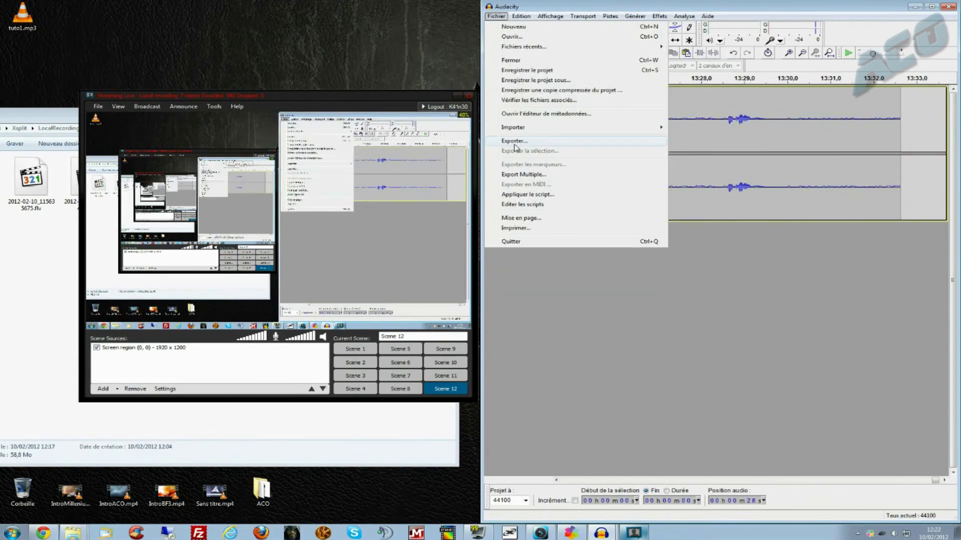
pyautogui.click(528, 141)
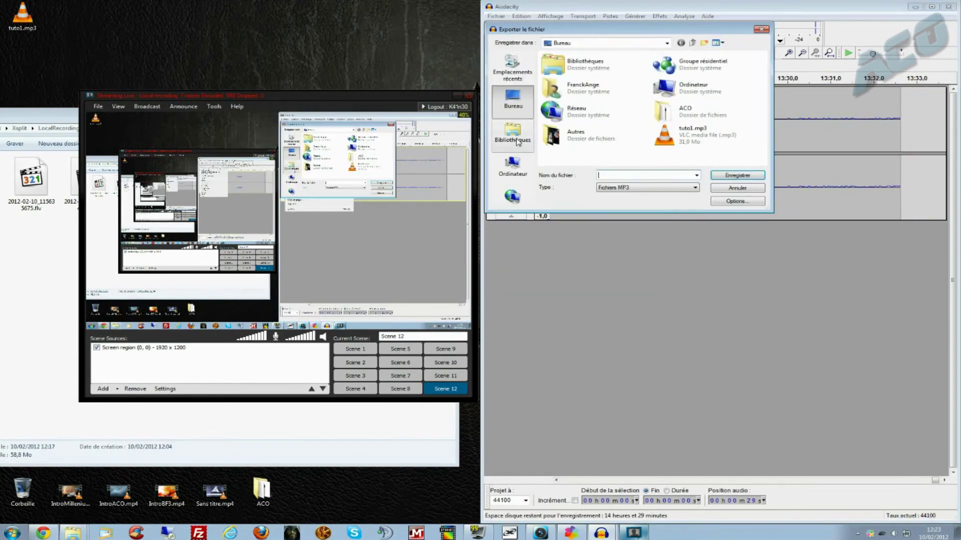
pyautogui.click(630, 188)
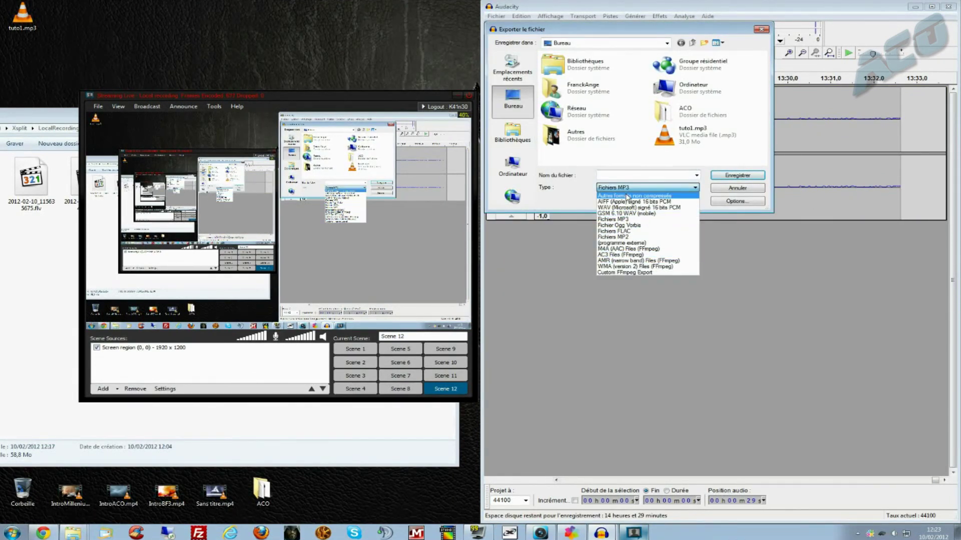
pyautogui.click(569, 205)
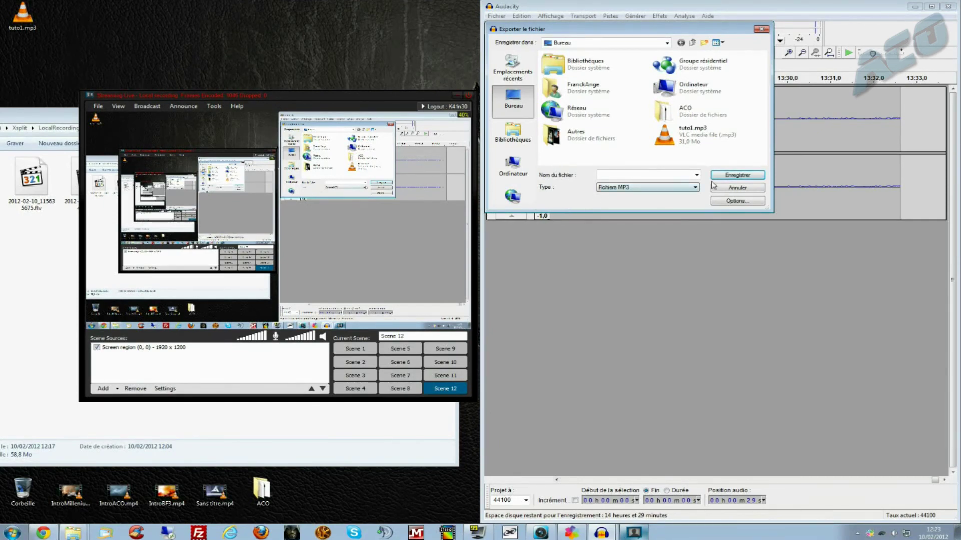
pyautogui.click(744, 190)
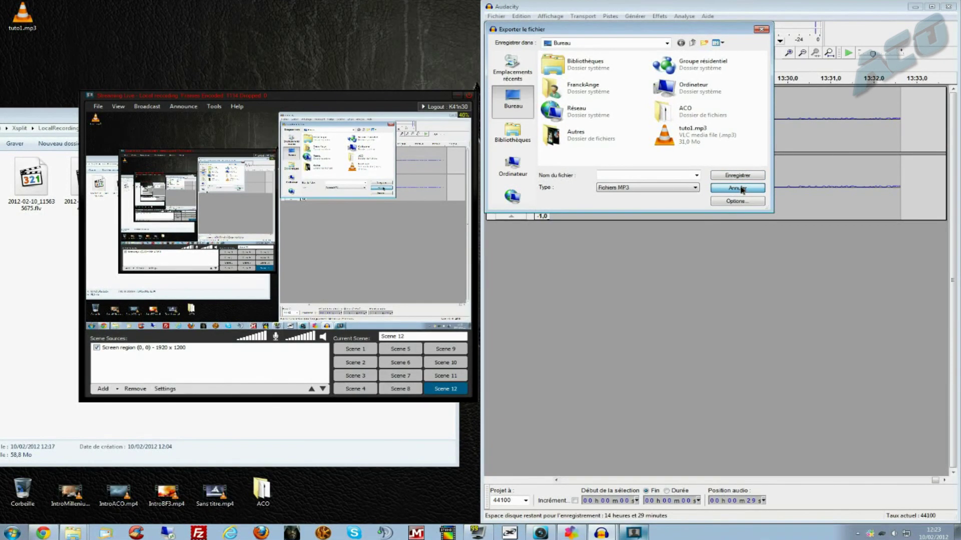
pyautogui.click(741, 190)
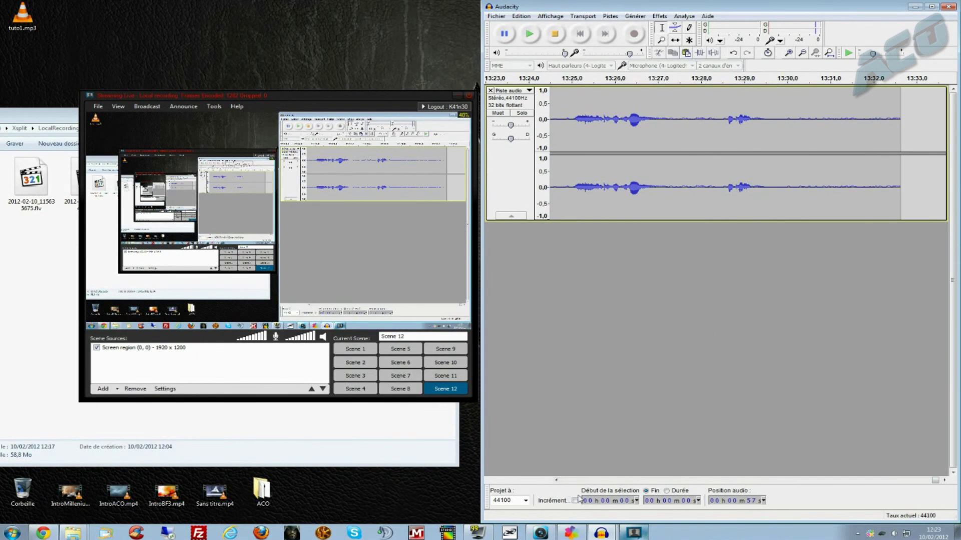
# Step: Bring up the Audacity window with the ongoing recording and stop the audio recording
pyautogui.click(600, 531)
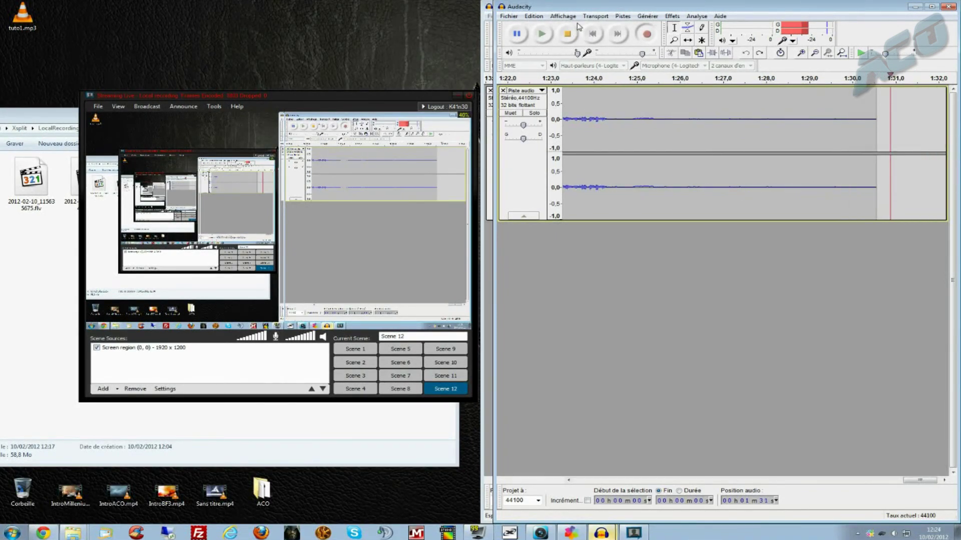
pyautogui.click(567, 33)
pyautogui.moveTo(917, 480); pyautogui.dragTo(877, 492)
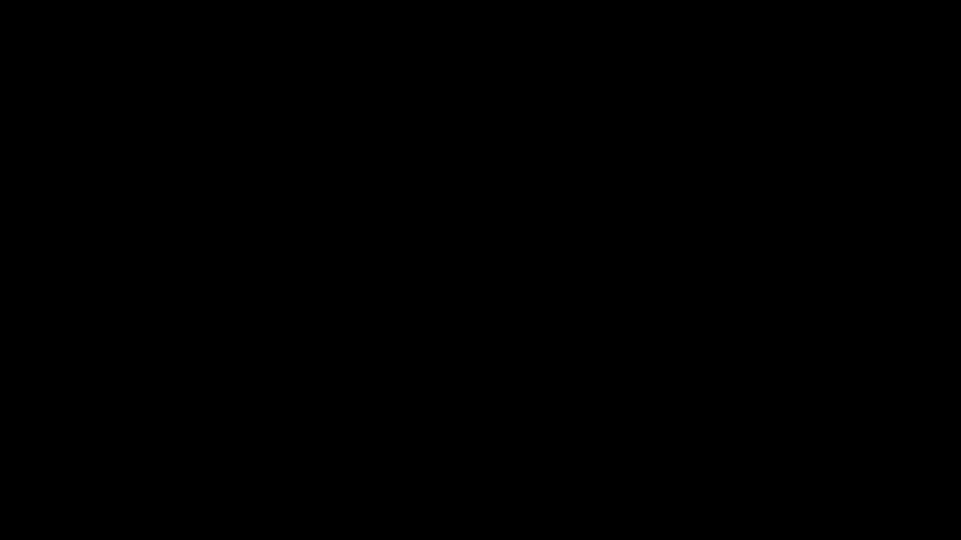